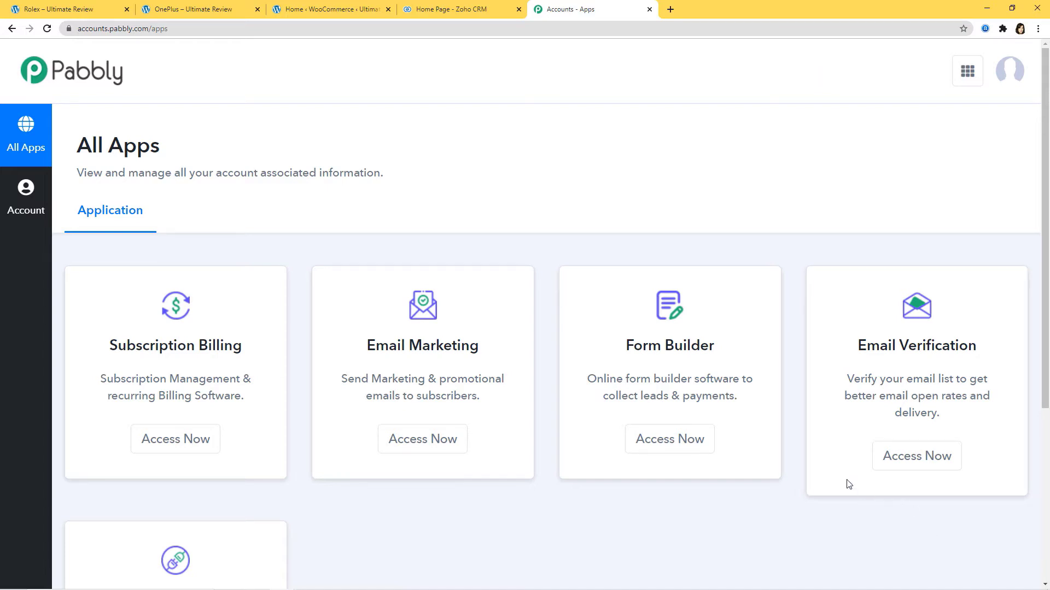
Open Pabbly Connect and create a new workflow named 'Shopify Integrations'.
{"action": "scroll", "coordinate": [848, 481], "scroll_direction": "down", "scroll_amount": 1}
{"action": "scroll", "coordinate": [848, 481], "scroll_direction": "down", "scroll_amount": 3}
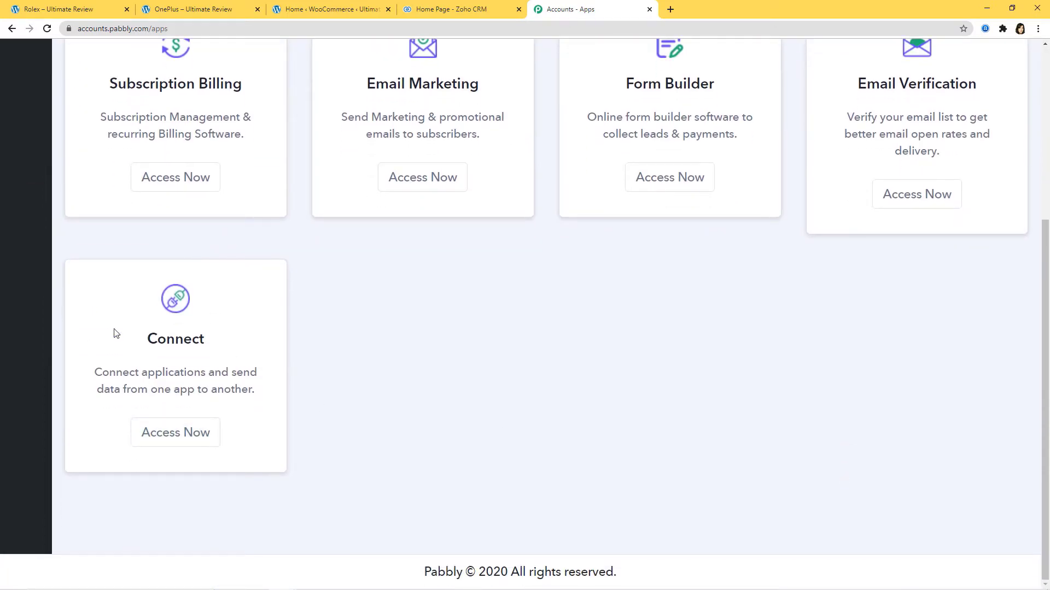
{"action": "left_click", "coordinate": [167, 439]}
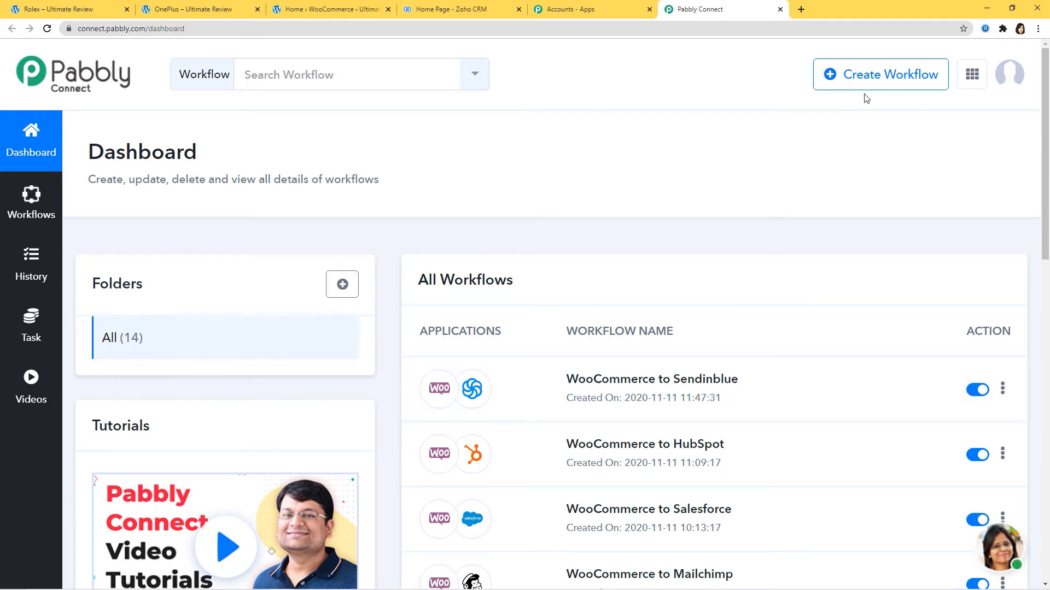
{"action": "left_click", "coordinate": [885, 76]}
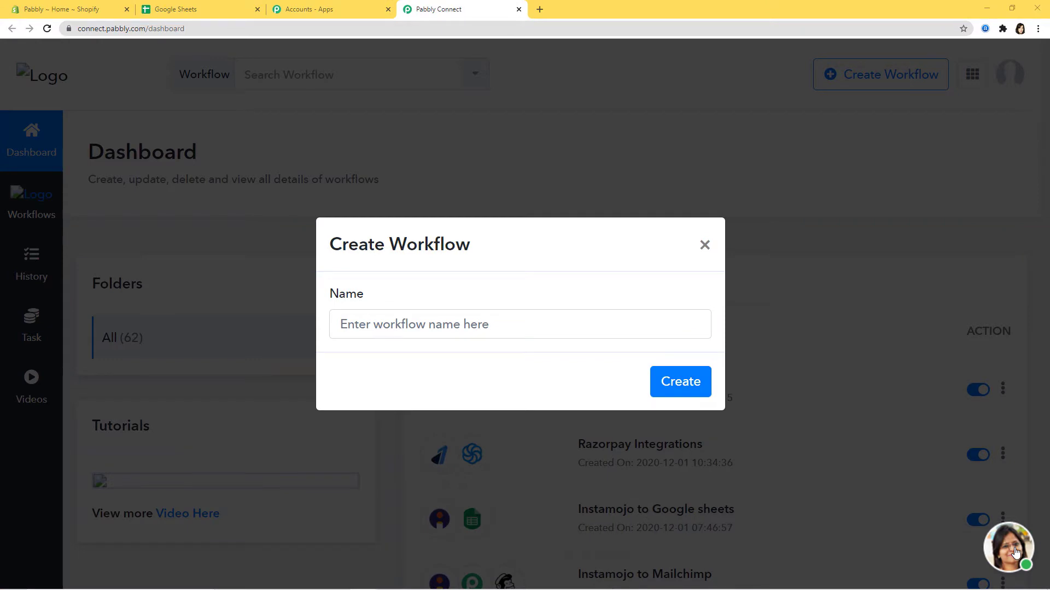
{"action": "left_click", "coordinate": [521, 324]}
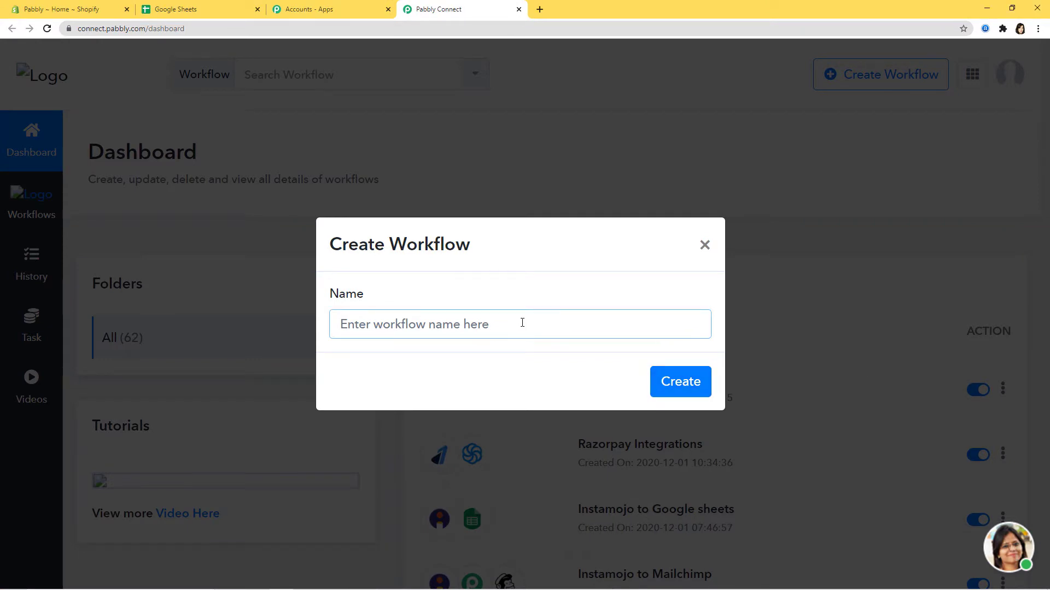
{"action": "type", "text": "Shopify"}
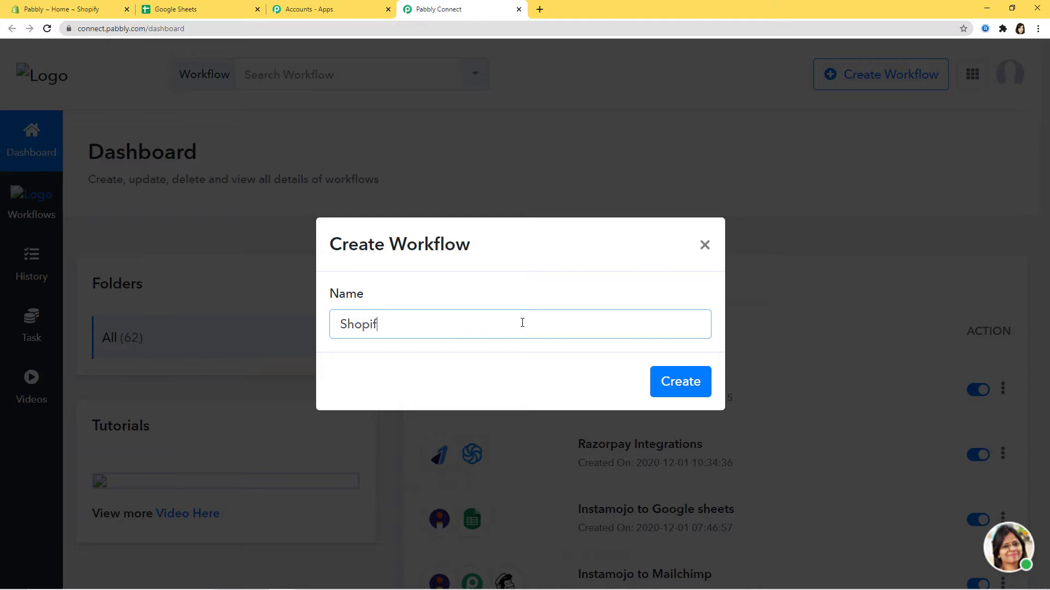
{"action": "type", "text": " Integrations"}
{"action": "left_click", "coordinate": [677, 386]}
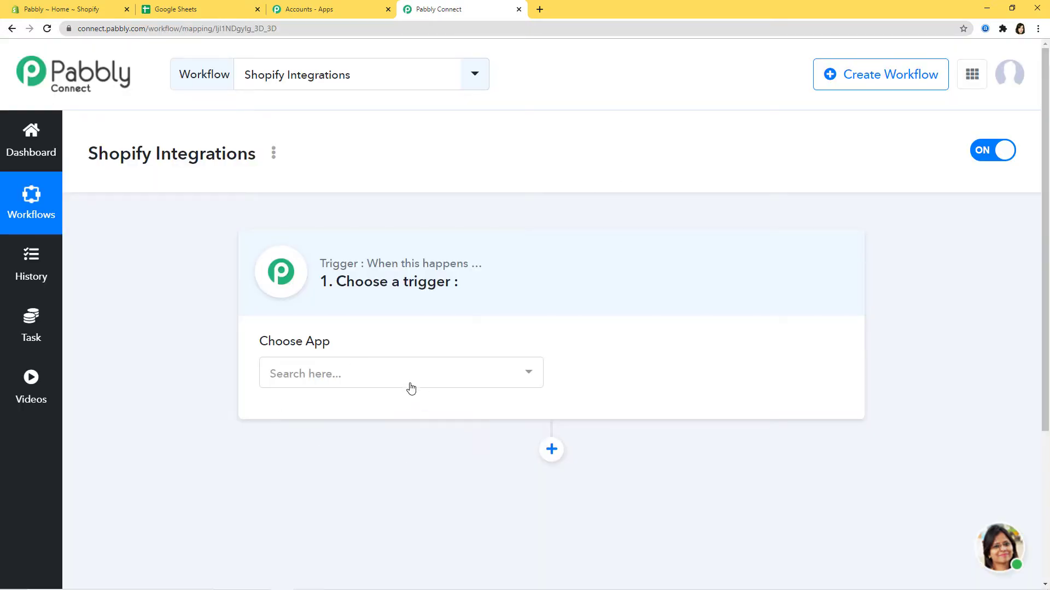
Set the trigger app to Shopify with the New Customer trigger event.
{"action": "left_click", "coordinate": [408, 375]}
{"action": "type", "text": "Shopi"}
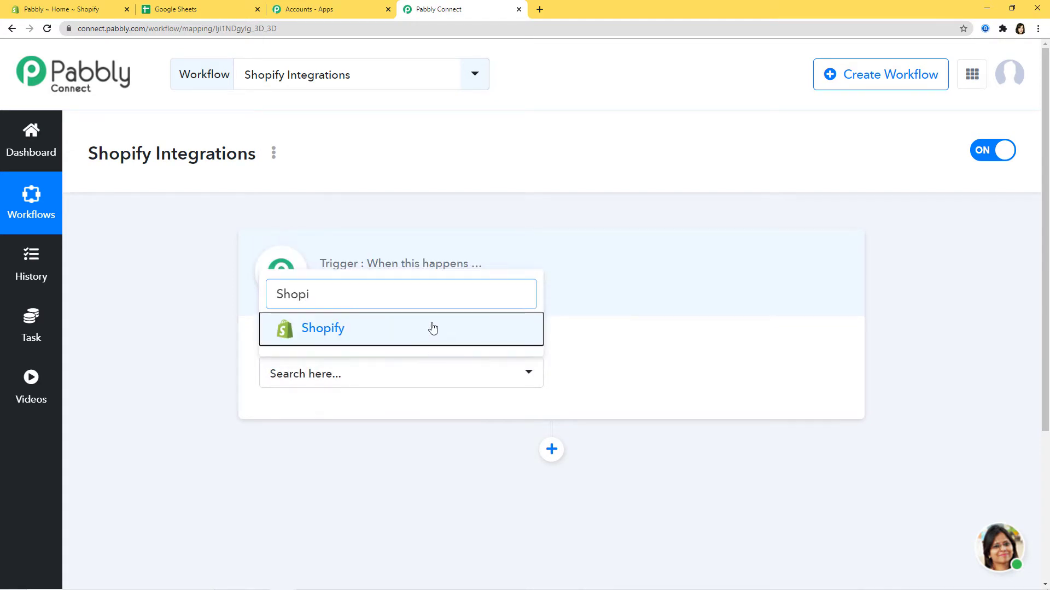
{"action": "left_click", "coordinate": [431, 328]}
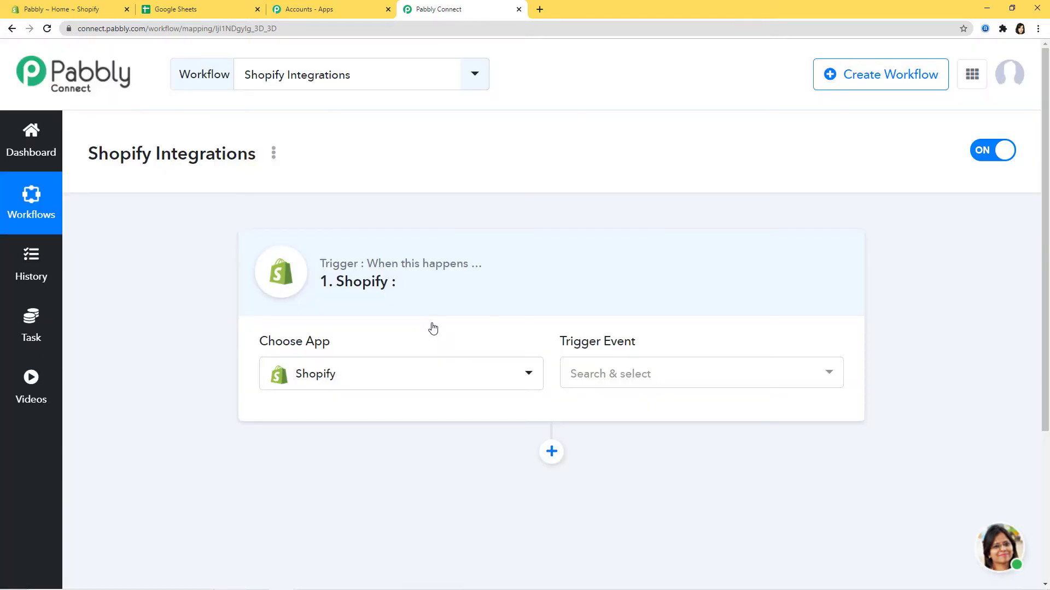
{"action": "left_click", "coordinate": [747, 377]}
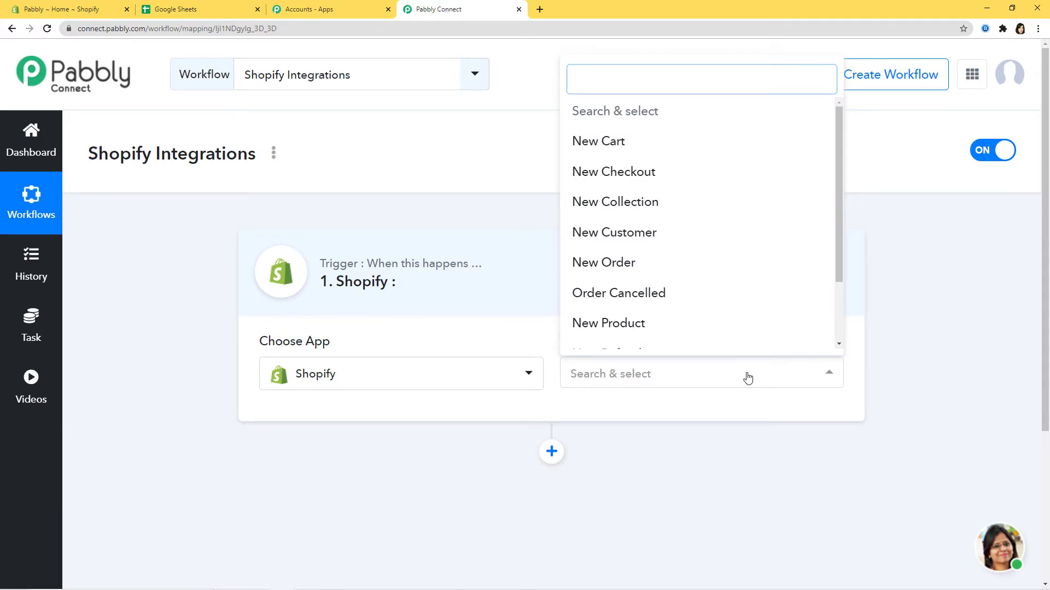
{"action": "type", "text": "new"}
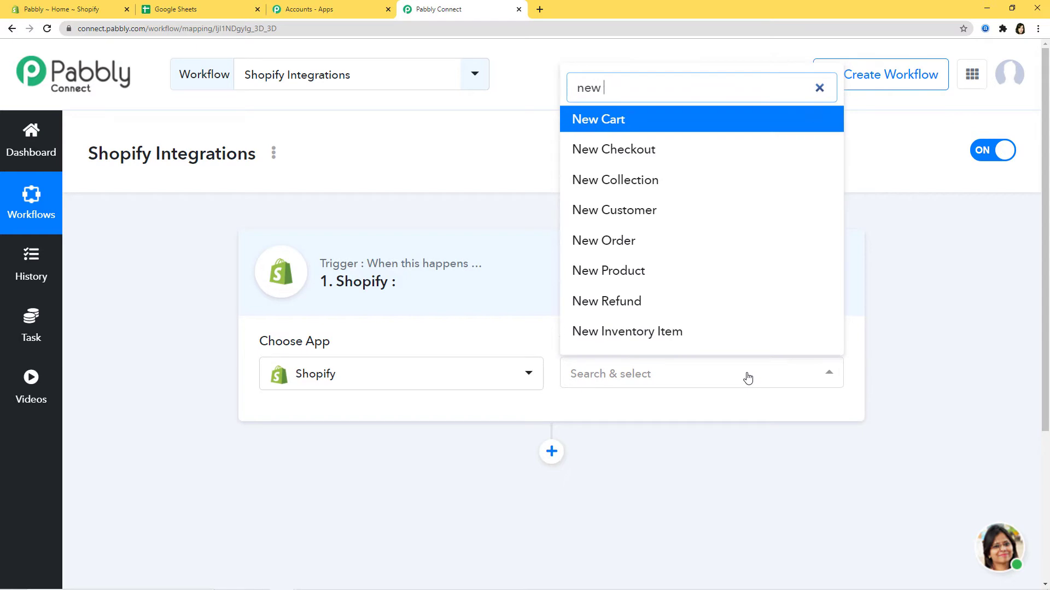
{"action": "type", "text": " cu"}
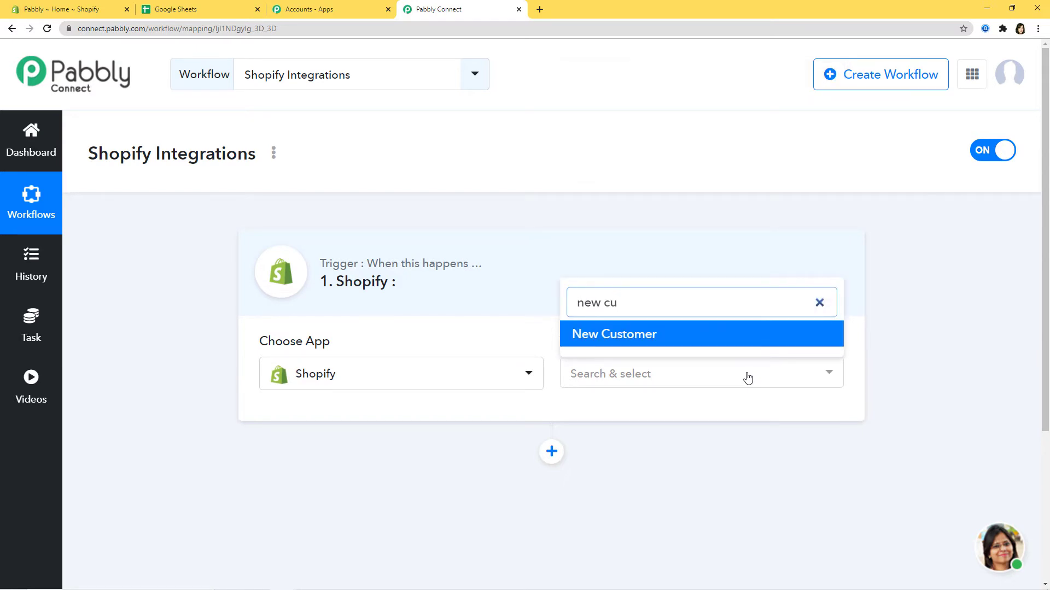
{"action": "left_click", "coordinate": [632, 338]}
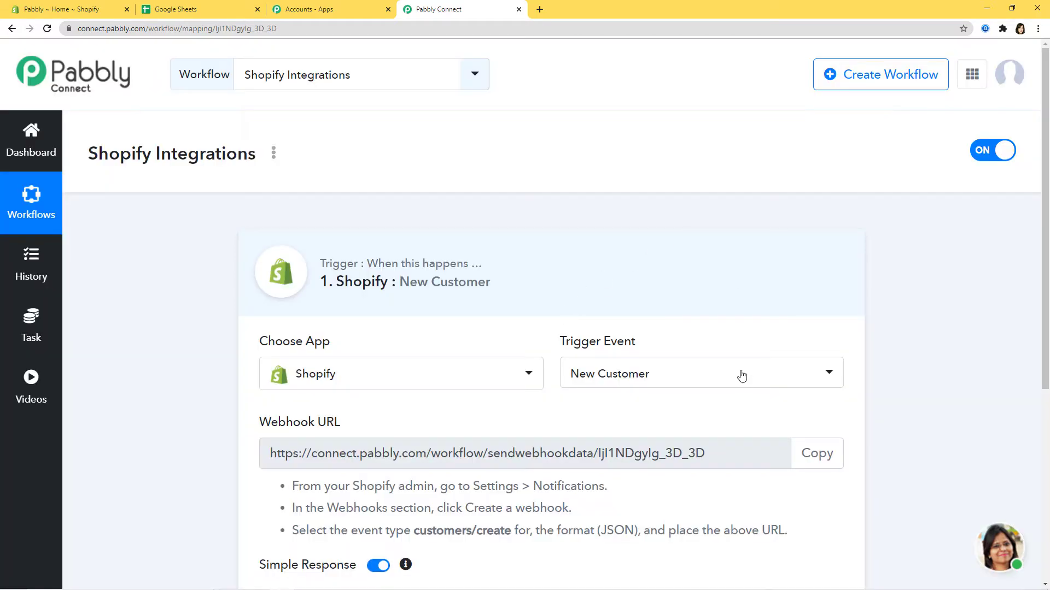
Browse the other Shopify trigger events, keeping New Customer selected.
{"action": "left_click", "coordinate": [740, 373]}
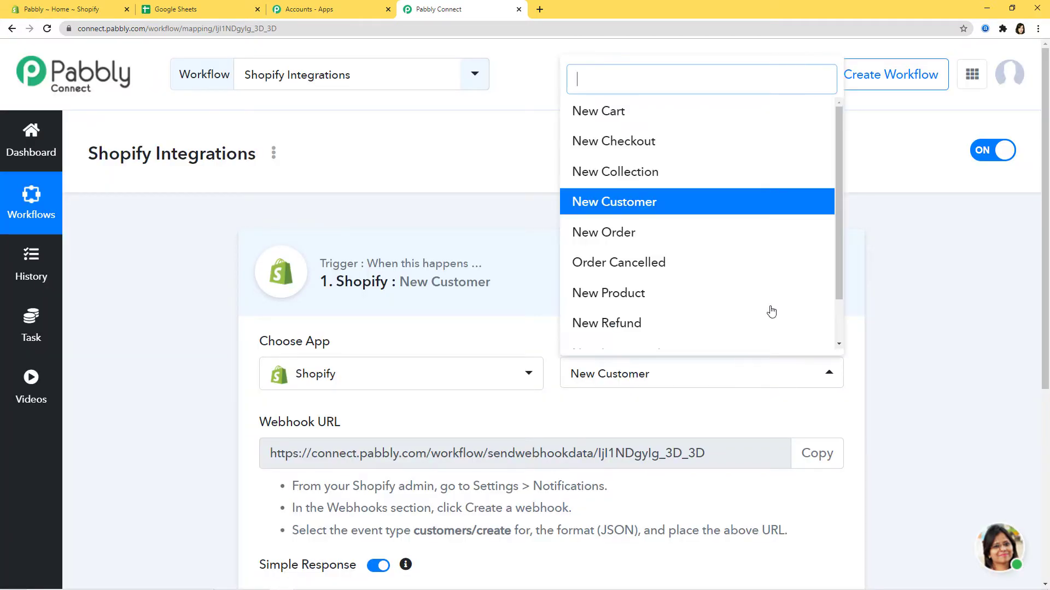
{"action": "scroll", "coordinate": [840, 274], "scroll_direction": "down", "scroll_amount": 1}
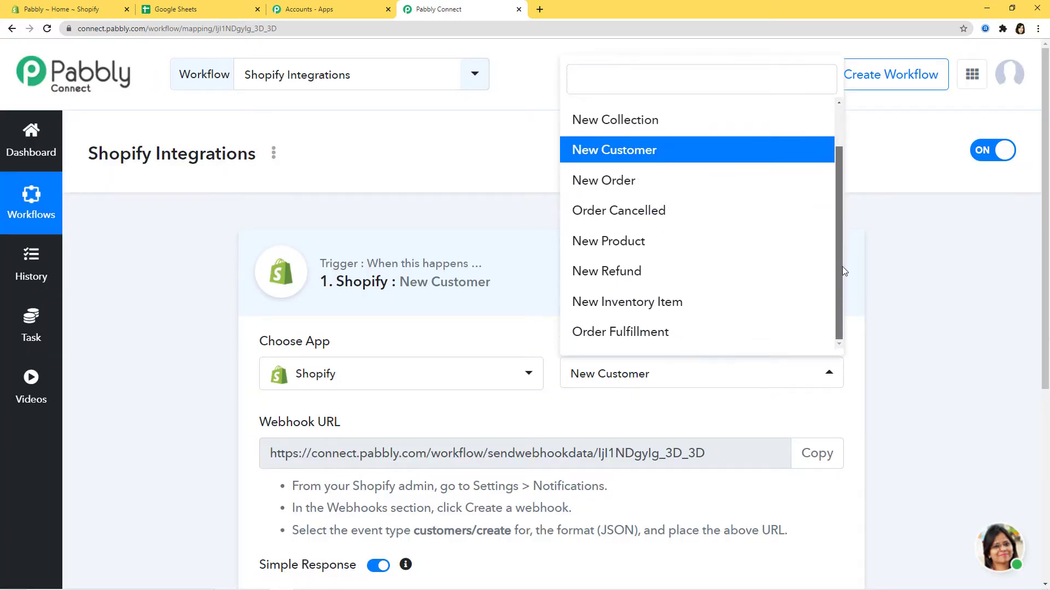
{"action": "left_click_drag", "start_coordinate": [842, 267], "coordinate": [848, 213]}
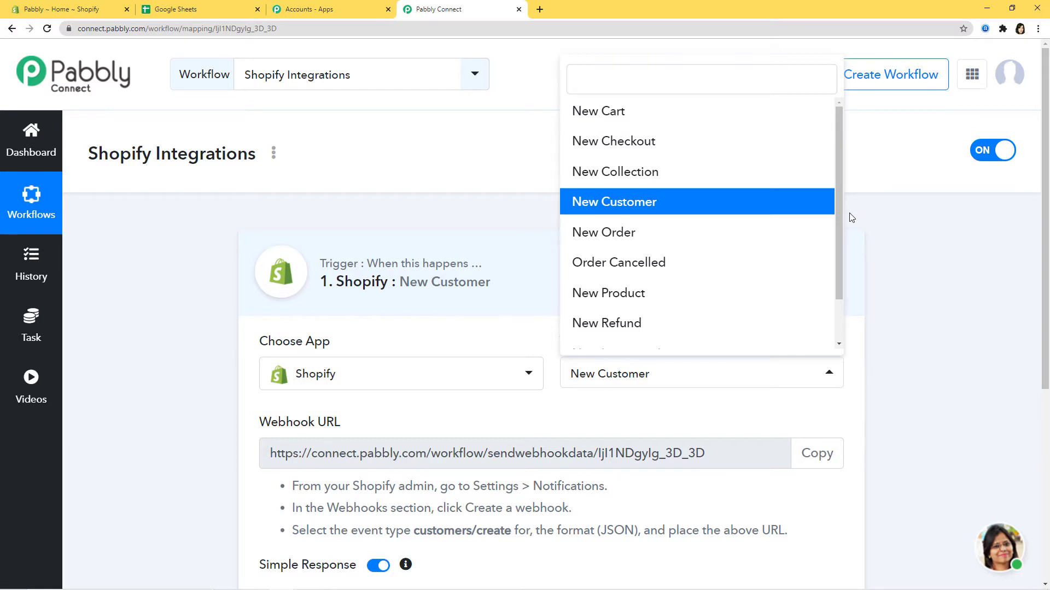
{"action": "left_click", "coordinate": [727, 409]}
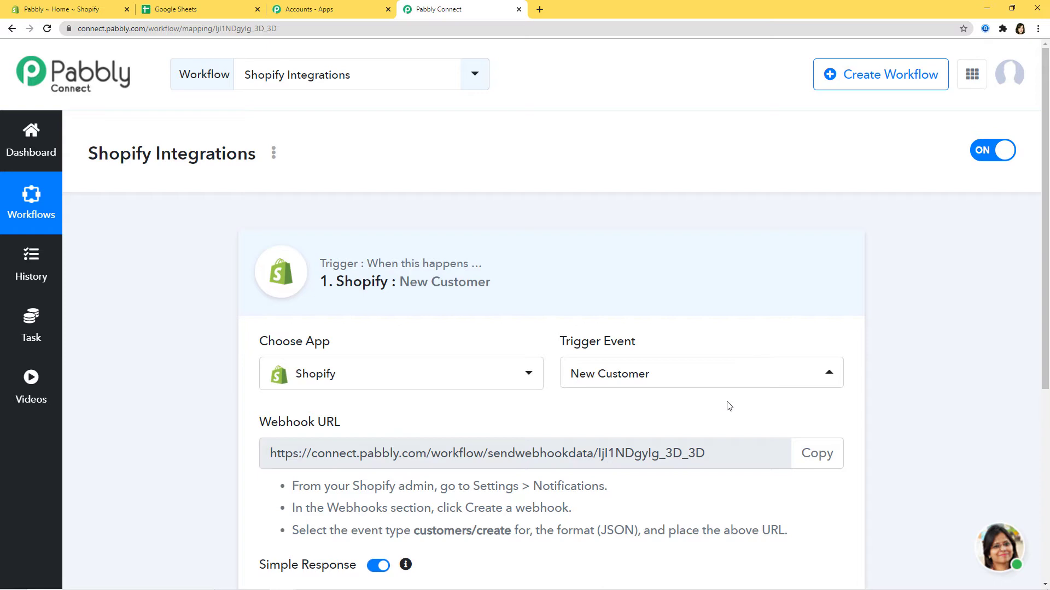
Point out the webhook URL and setup instructions, copy the URL, then go to Shopify admin.
{"action": "scroll", "coordinate": [719, 403], "scroll_direction": "down", "scroll_amount": 2}
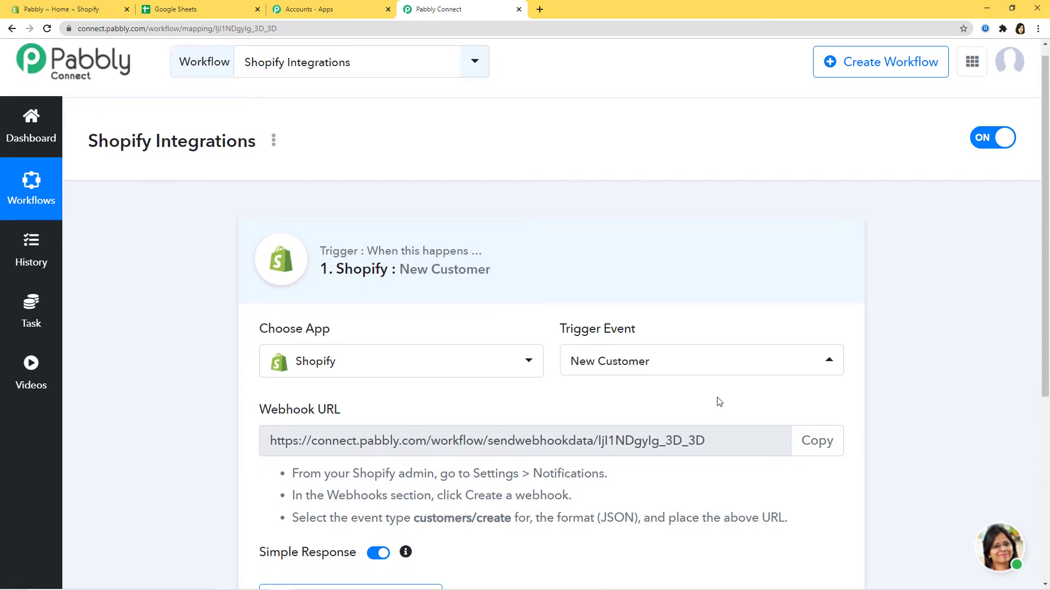
{"action": "left_click_drag", "start_coordinate": [241, 318], "coordinate": [390, 319]}
{"action": "left_click", "coordinate": [390, 319]}
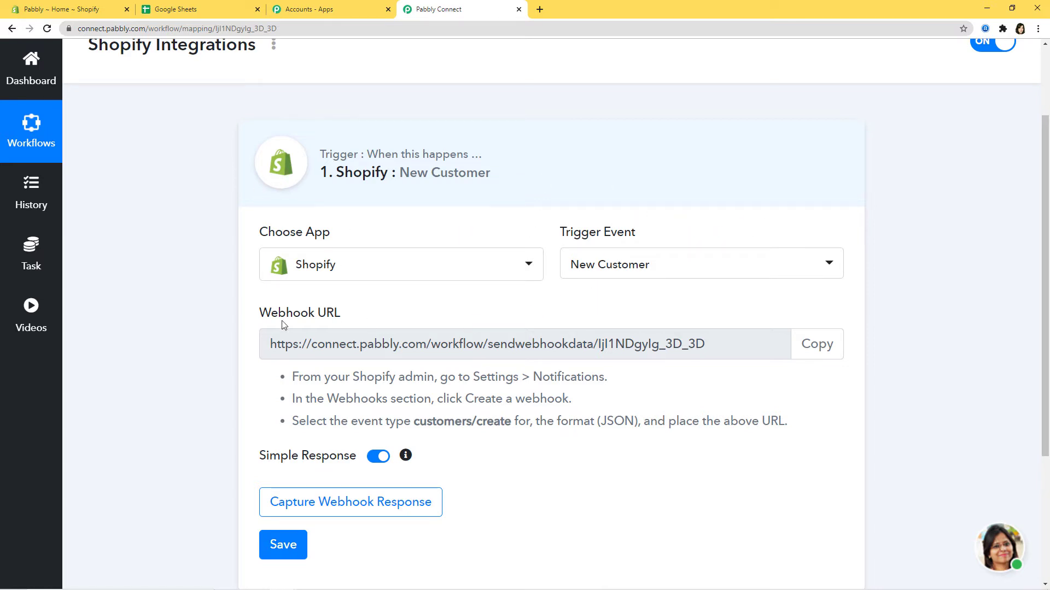
{"action": "left_click_drag", "start_coordinate": [274, 346], "coordinate": [666, 350]}
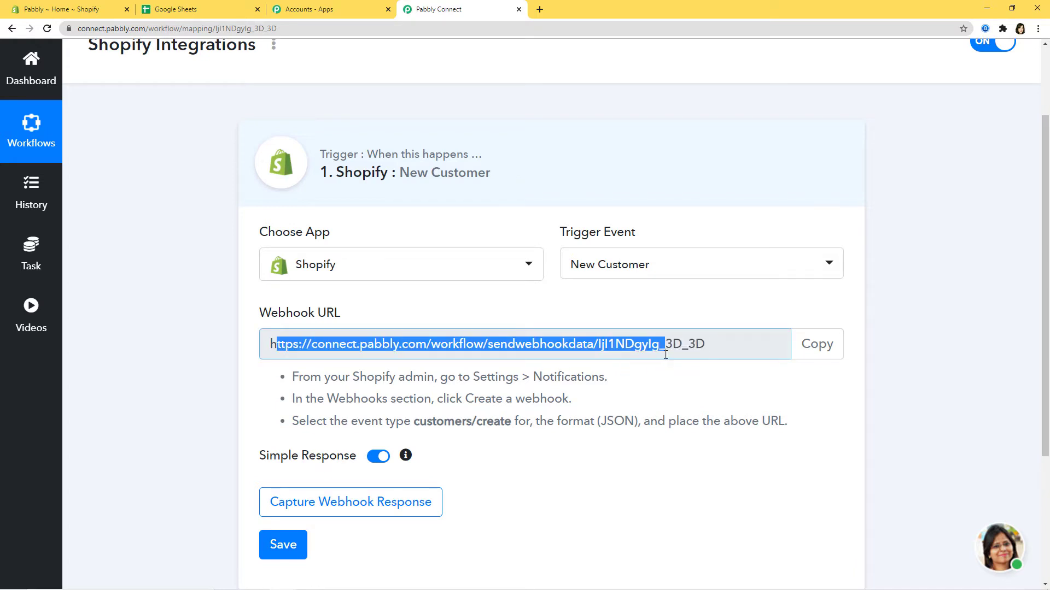
{"action": "left_click", "coordinate": [714, 379]}
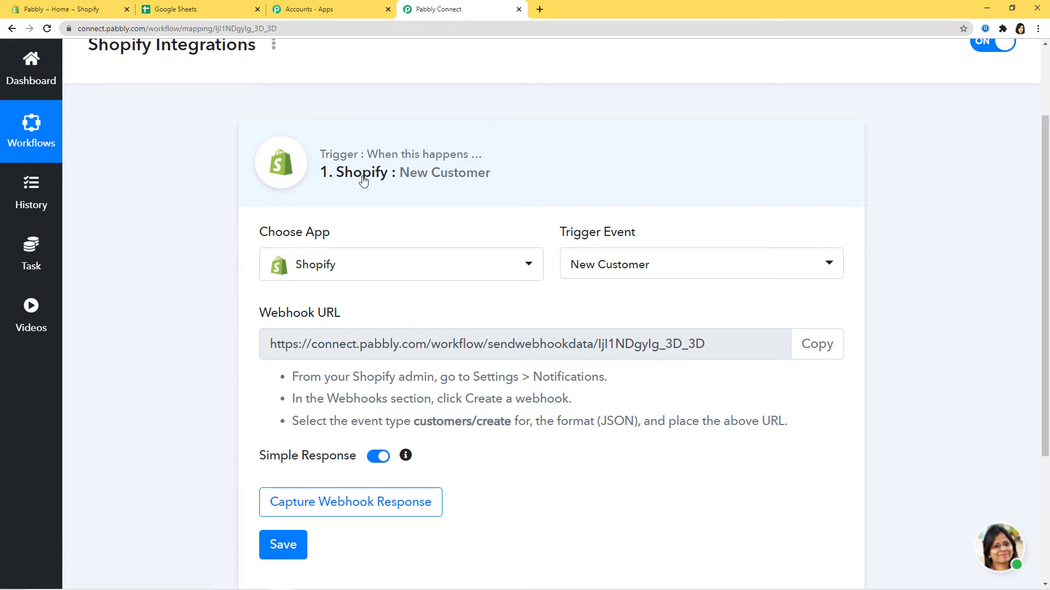
{"action": "left_click_drag", "start_coordinate": [303, 379], "coordinate": [813, 432]}
{"action": "left_click", "coordinate": [814, 432]}
{"action": "left_click", "coordinate": [819, 350]}
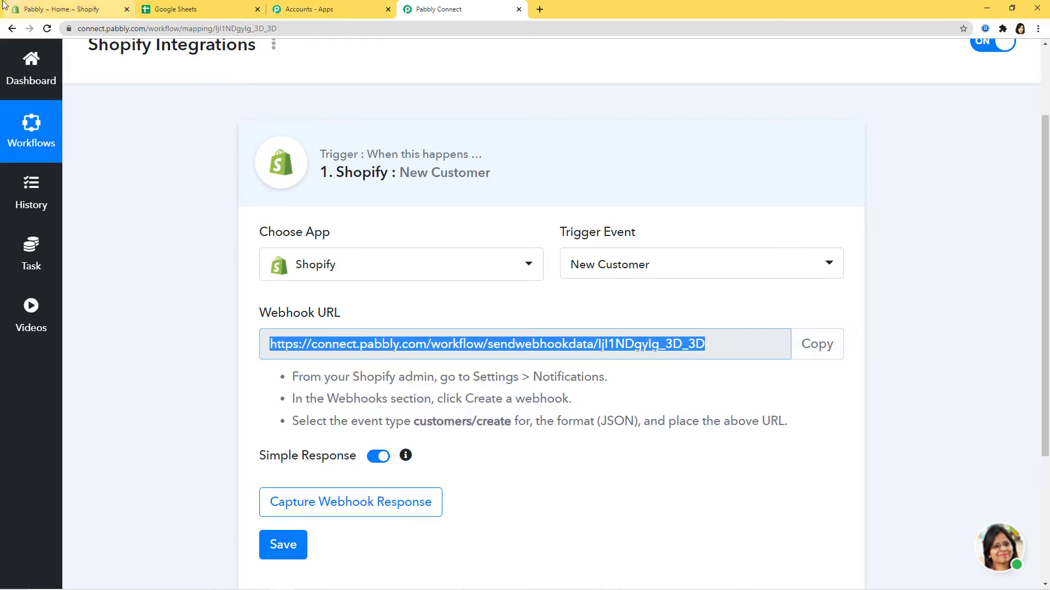
{"action": "left_click", "coordinate": [55, 10]}
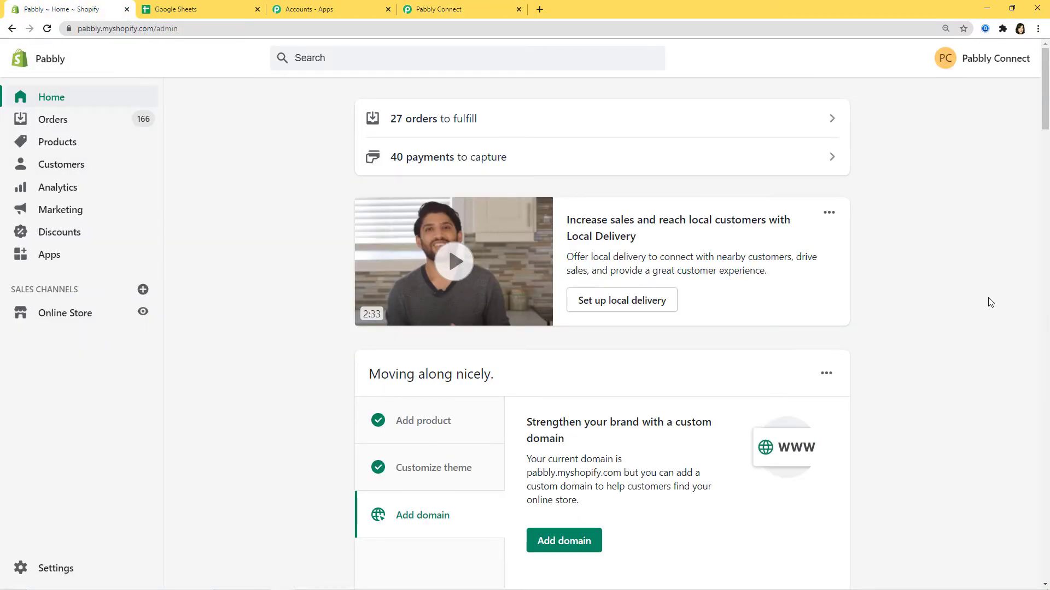
In Shopify Settings > Notifications, scroll to Webhooks and start a new webhook.
{"action": "left_click", "coordinate": [60, 569]}
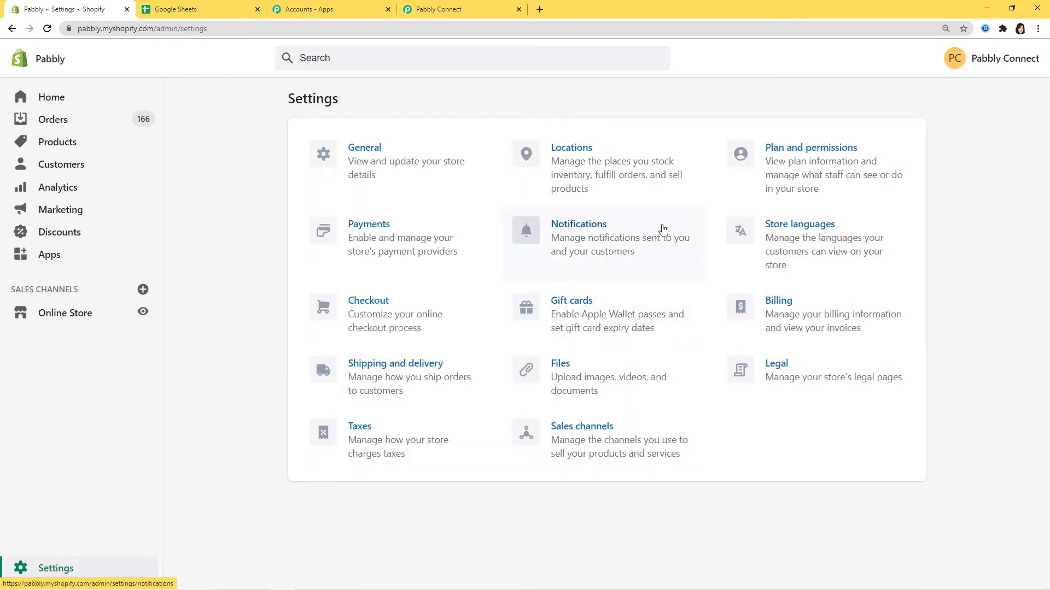
{"action": "left_click", "coordinate": [595, 237]}
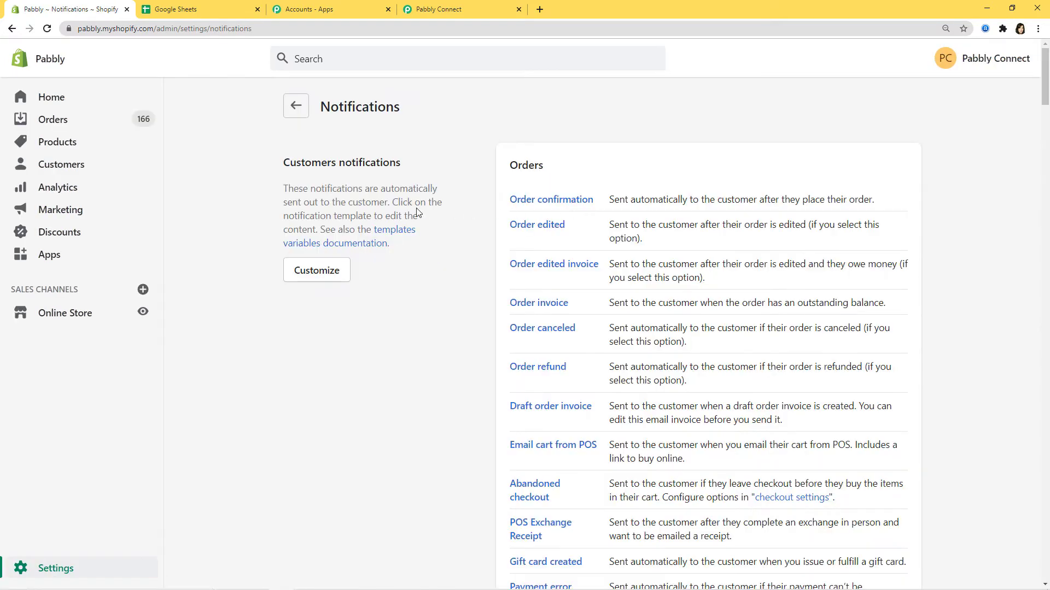
{"action": "scroll", "coordinate": [417, 212], "scroll_direction": "down", "scroll_amount": 4}
{"action": "scroll", "coordinate": [417, 212], "scroll_direction": "down", "scroll_amount": 18}
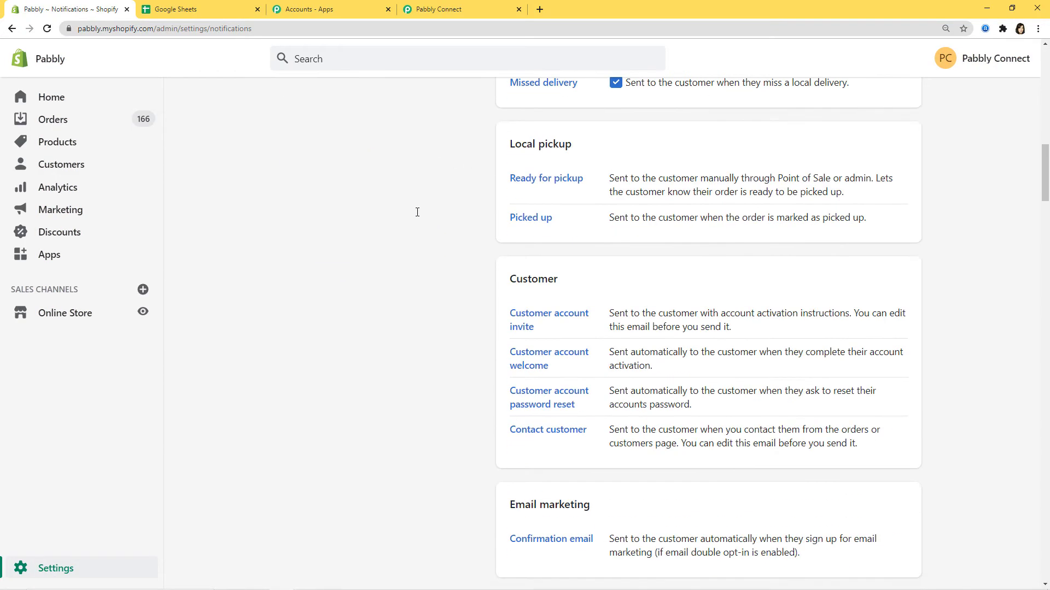
{"action": "scroll", "coordinate": [417, 212], "scroll_direction": "down", "scroll_amount": 9}
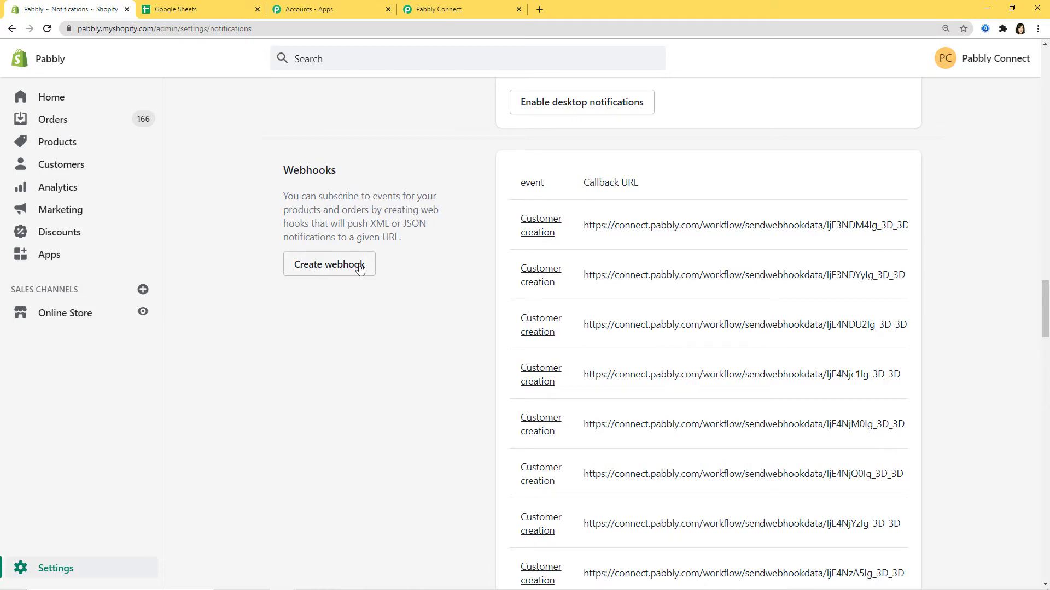
{"action": "left_click", "coordinate": [341, 266]}
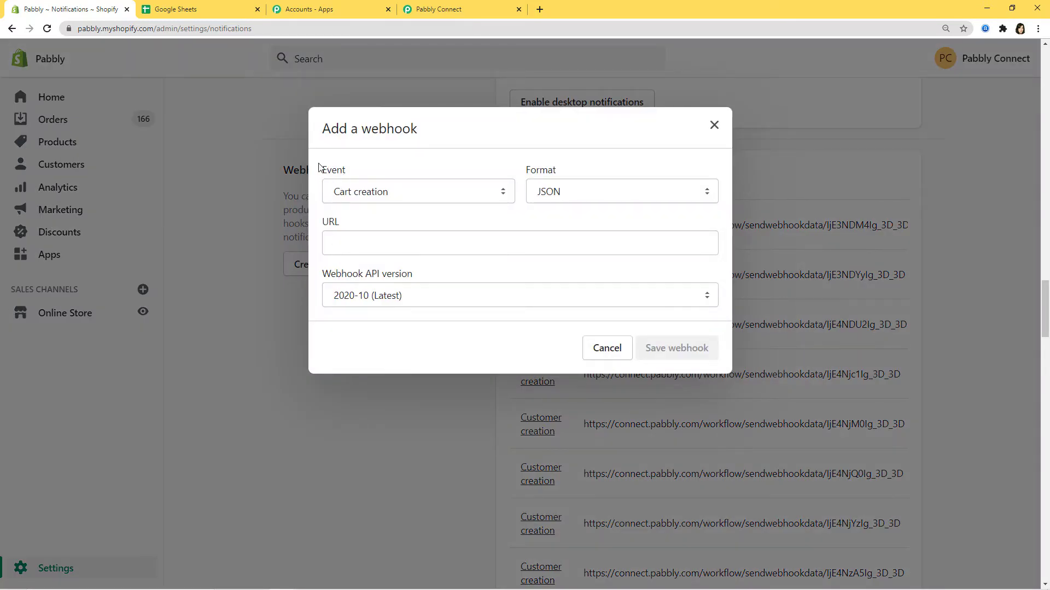
Set the new Shopify webhook's event to Customer creation.
{"action": "left_click", "coordinate": [457, 8]}
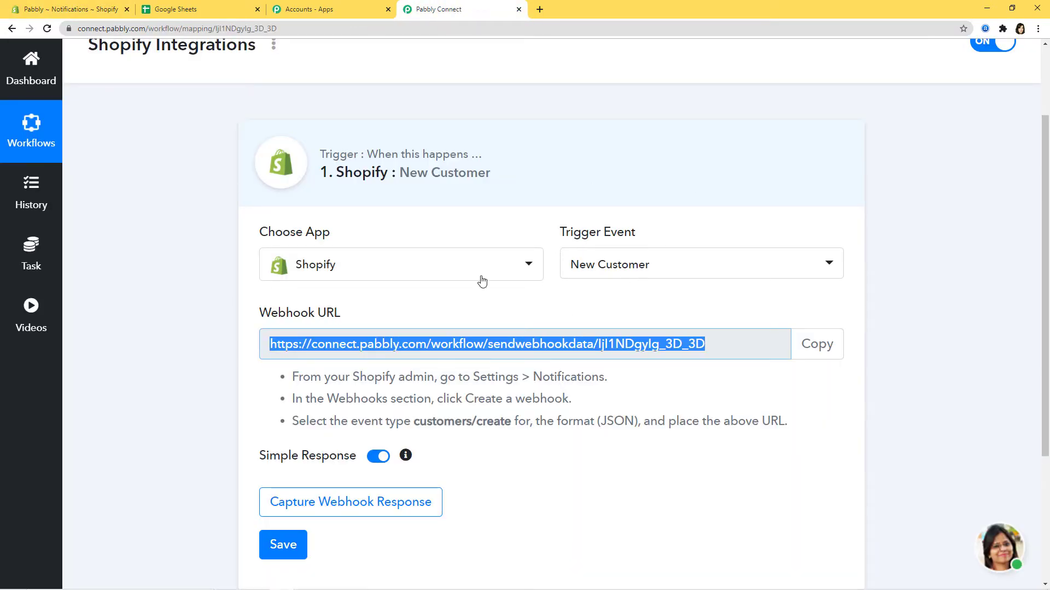
{"action": "left_click", "coordinate": [46, 8]}
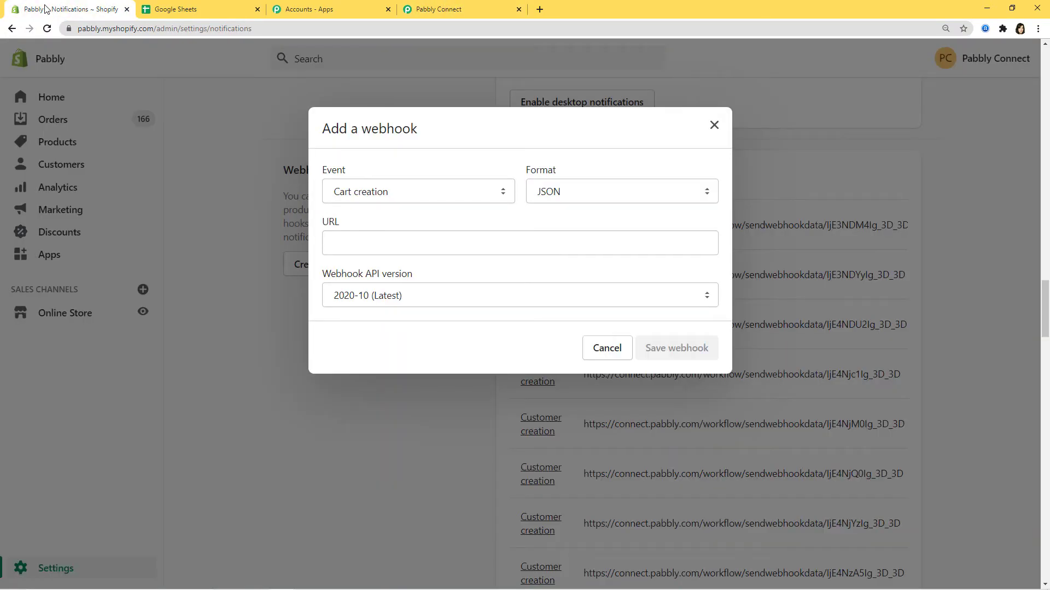
{"action": "left_click", "coordinate": [503, 192]}
{"action": "key", "text": "s"}
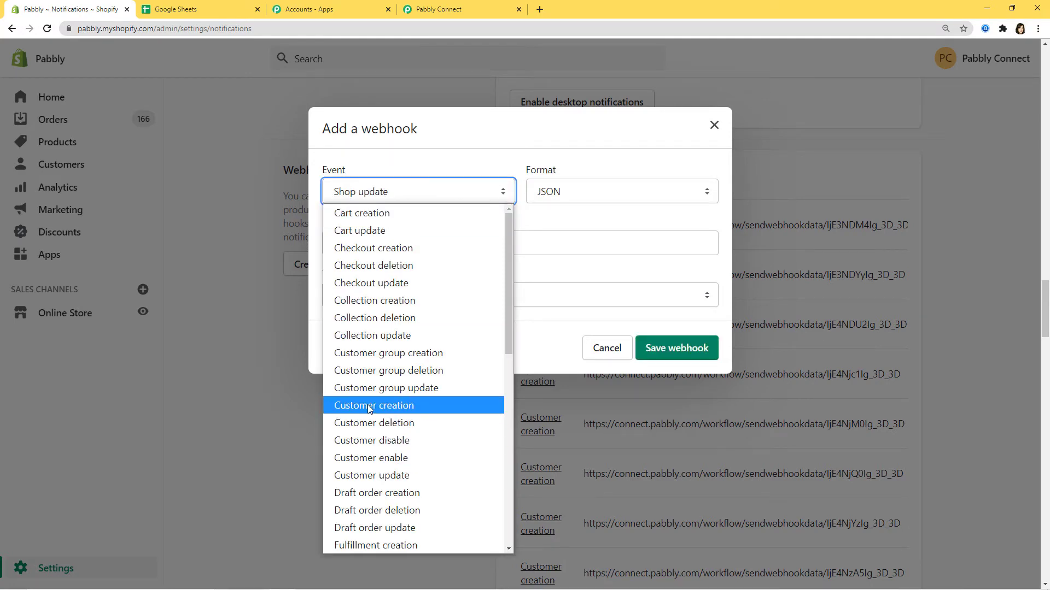
{"action": "left_click", "coordinate": [398, 407]}
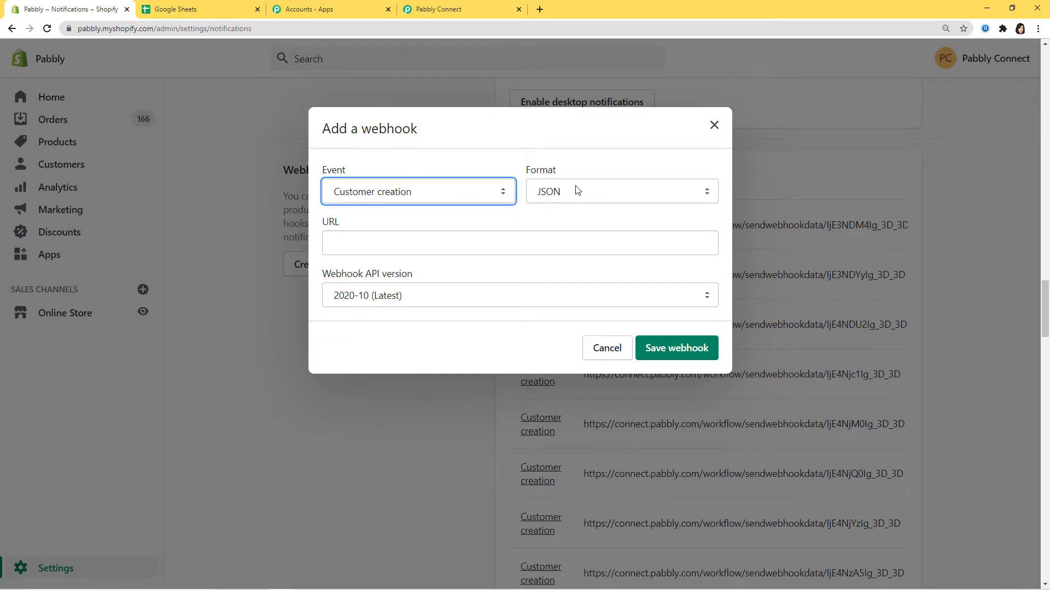
Paste the Pabbly Connect webhook URL into the URL field and save the webhook.
{"action": "left_click", "coordinate": [337, 240]}
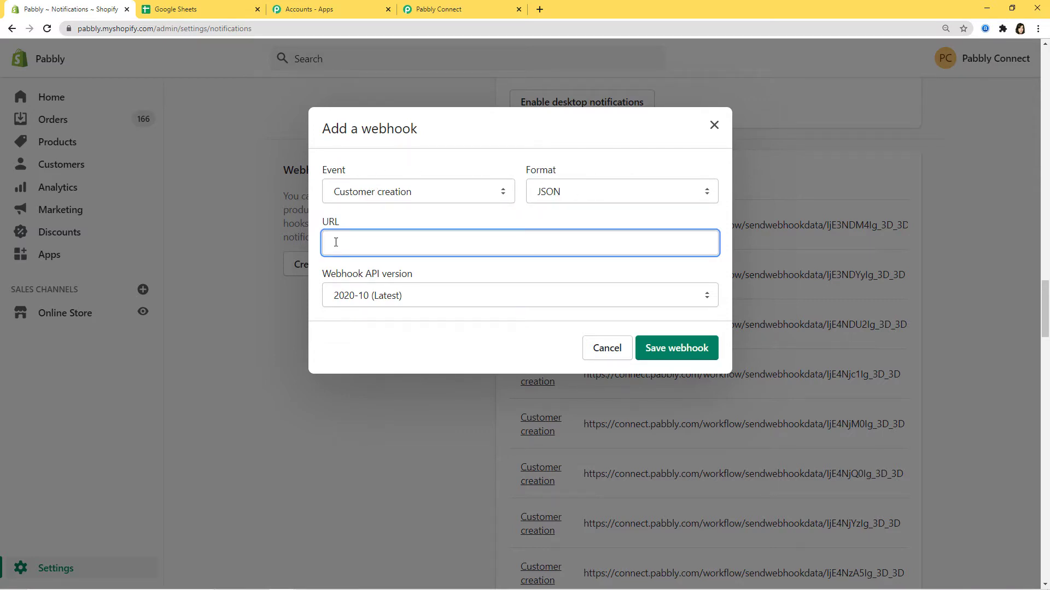
{"action": "left_click", "coordinate": [433, 9]}
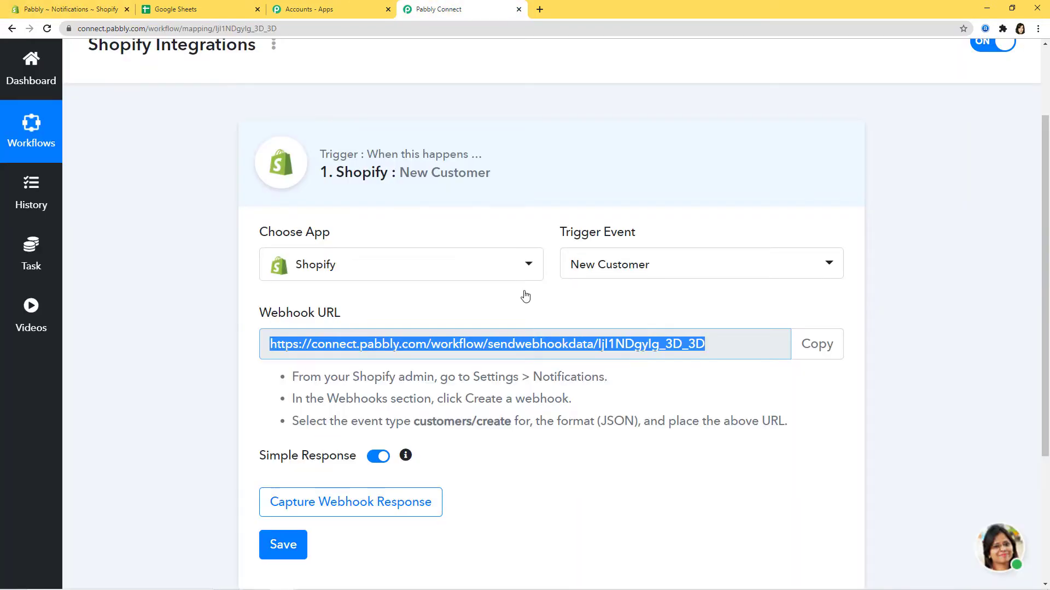
{"action": "left_click", "coordinate": [65, 9]}
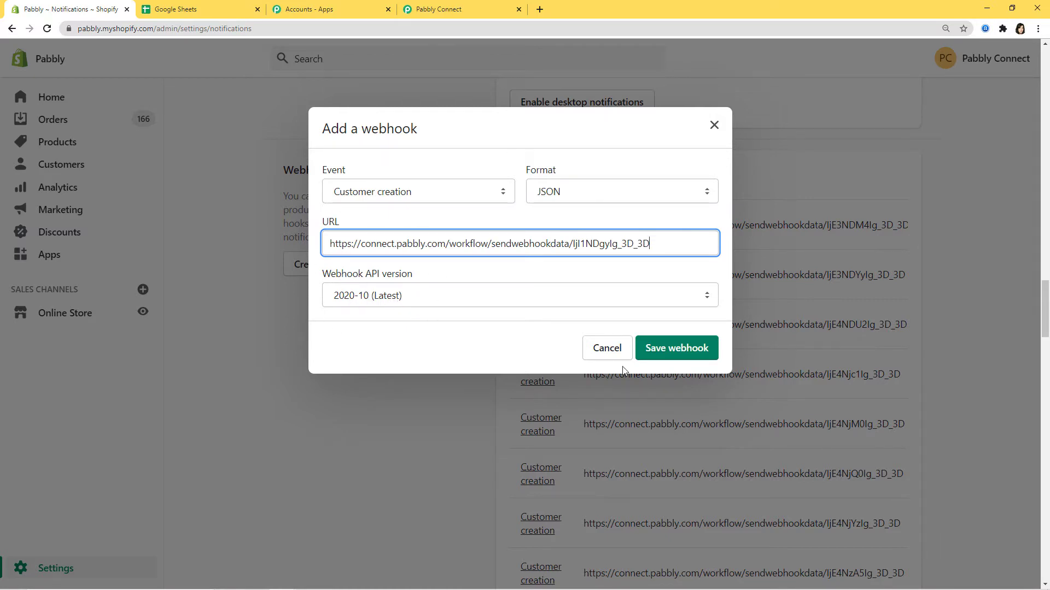
{"action": "left_click", "coordinate": [658, 354]}
{"action": "left_click", "coordinate": [679, 355]}
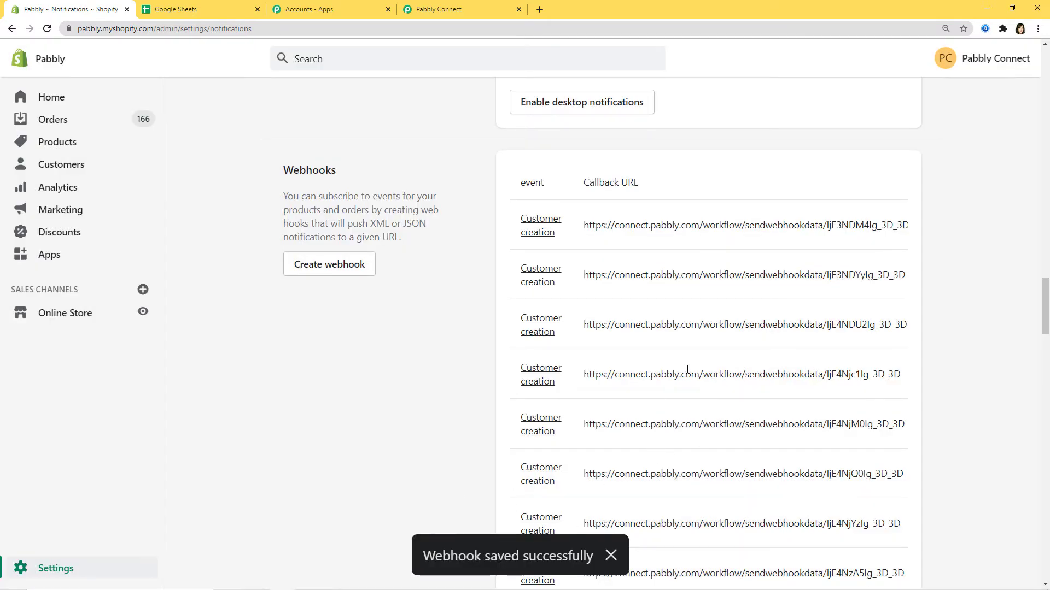
Start capturing the webhook response in Pabbly Connect, then return to Shopify notifications.
{"action": "left_click", "coordinate": [465, 10]}
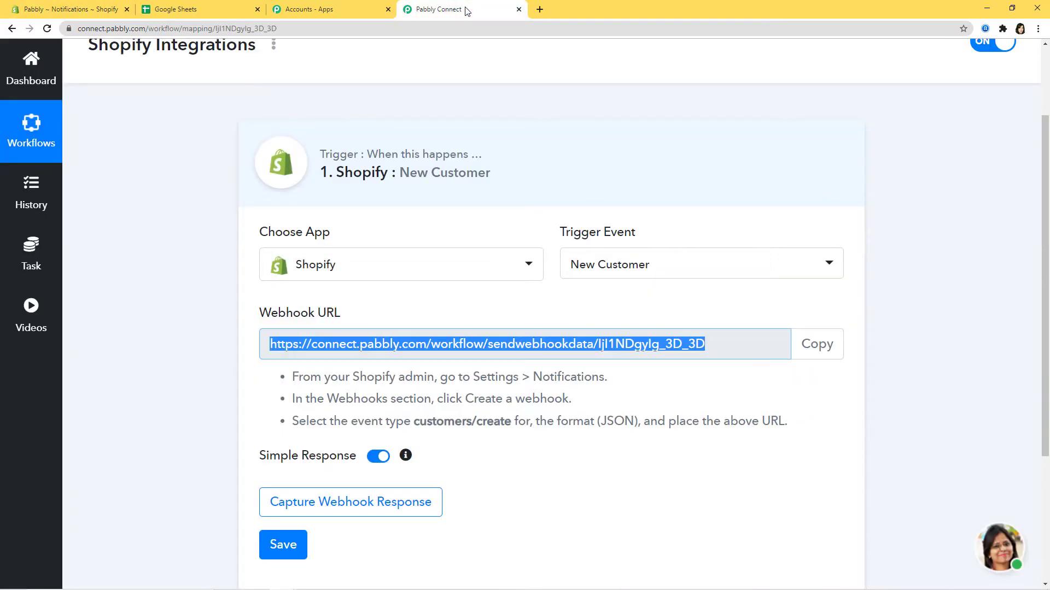
{"action": "scroll", "coordinate": [632, 499], "scroll_direction": "down", "scroll_amount": 2}
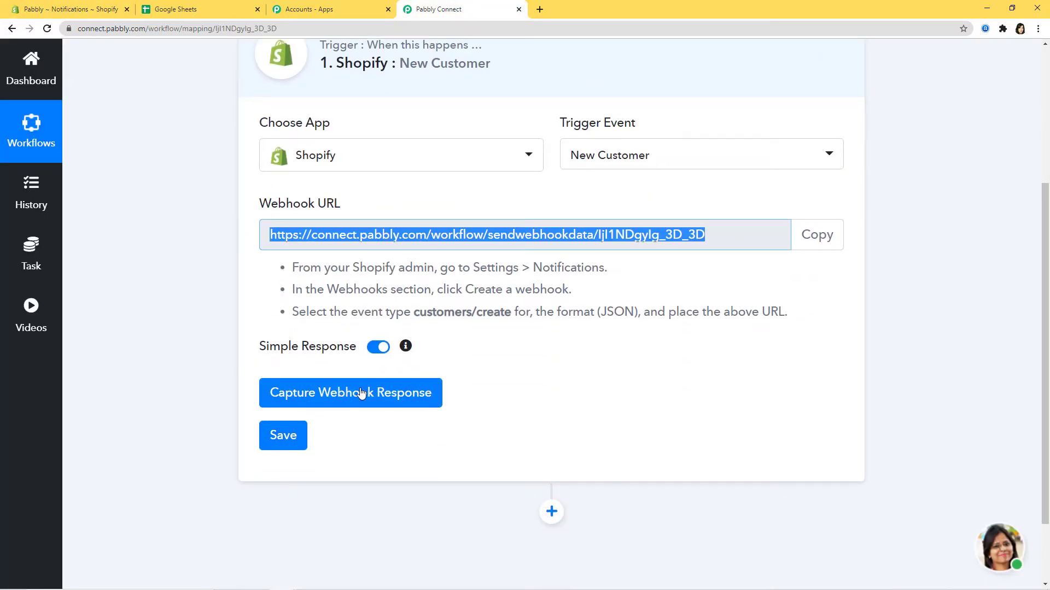
{"action": "left_click", "coordinate": [380, 398]}
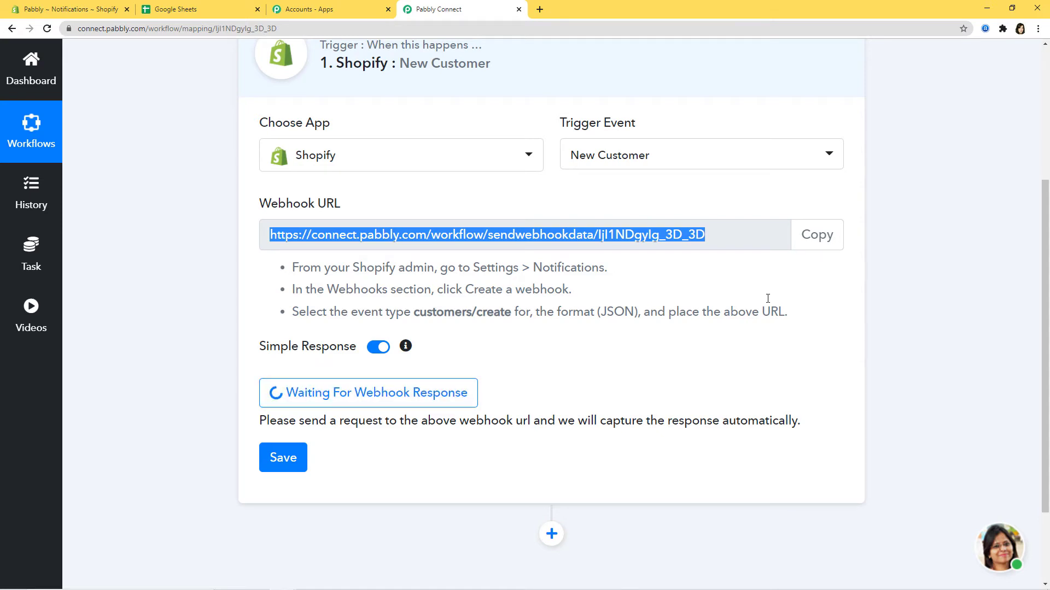
{"action": "left_click", "coordinate": [60, 10]}
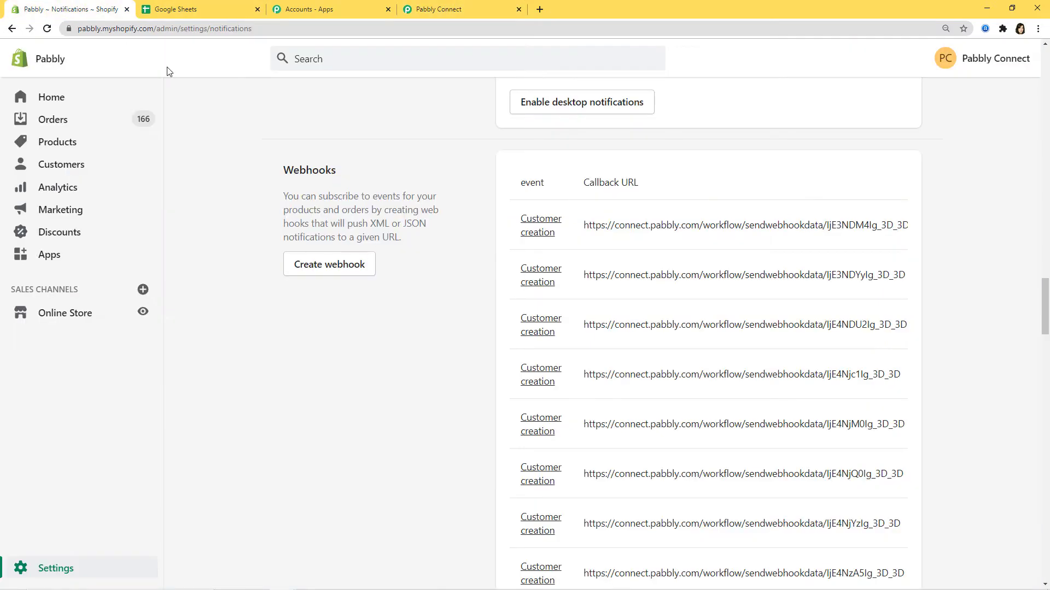
Open the online store in a new tab and go to its Create Account form.
{"action": "right_click", "coordinate": [141, 315]}
{"action": "left_click", "coordinate": [164, 319]}
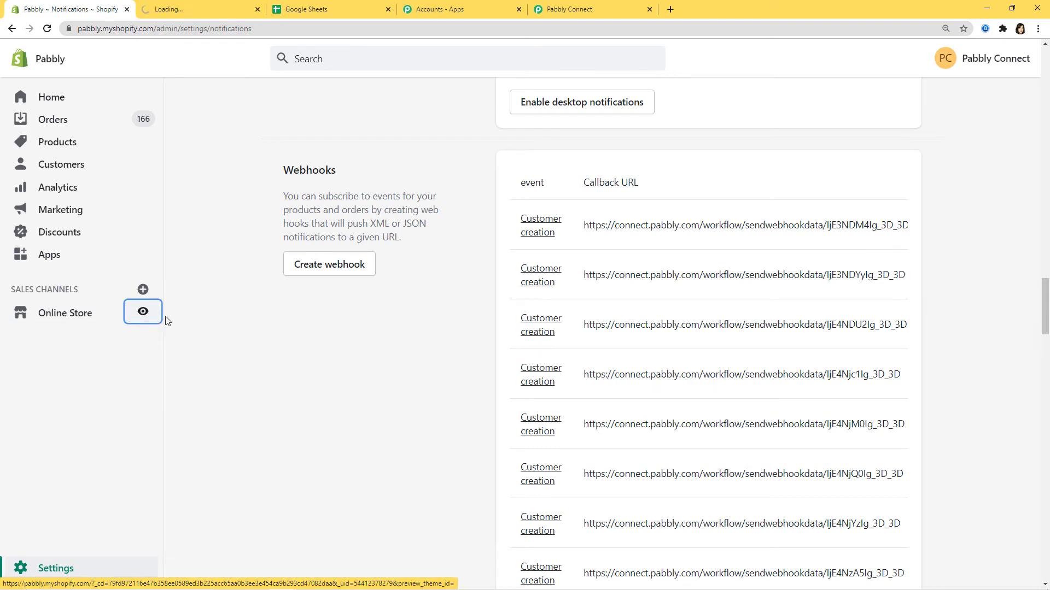
{"action": "left_click", "coordinate": [215, 8]}
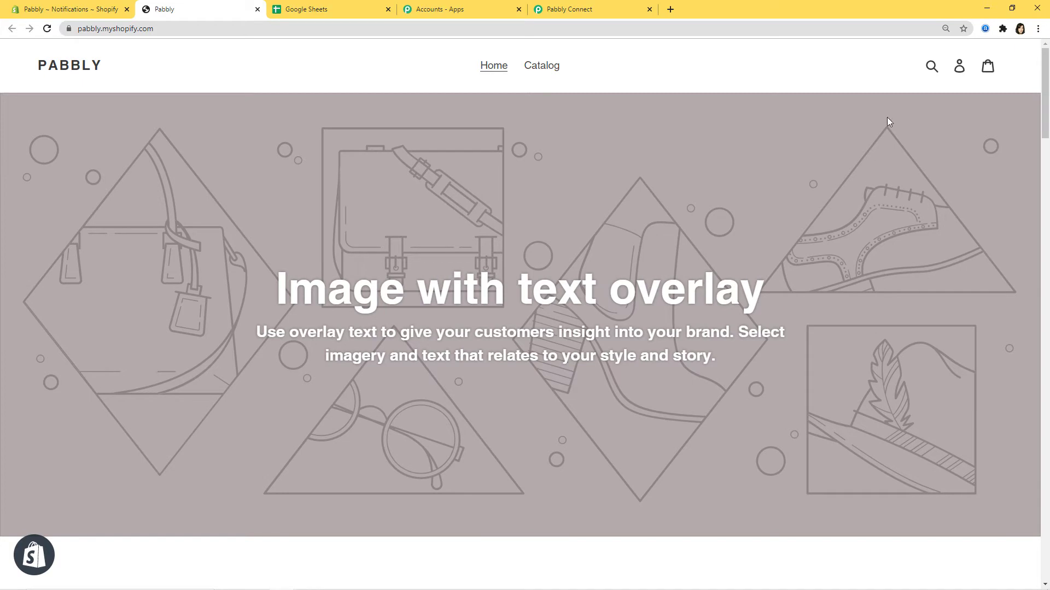
{"action": "left_click", "coordinate": [960, 68]}
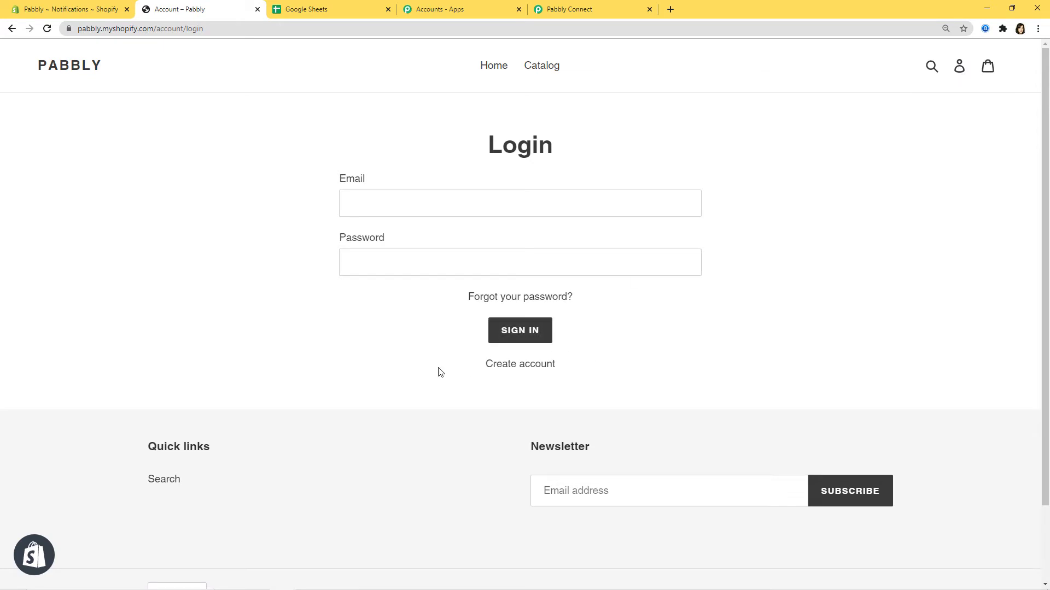
{"action": "left_click", "coordinate": [502, 370]}
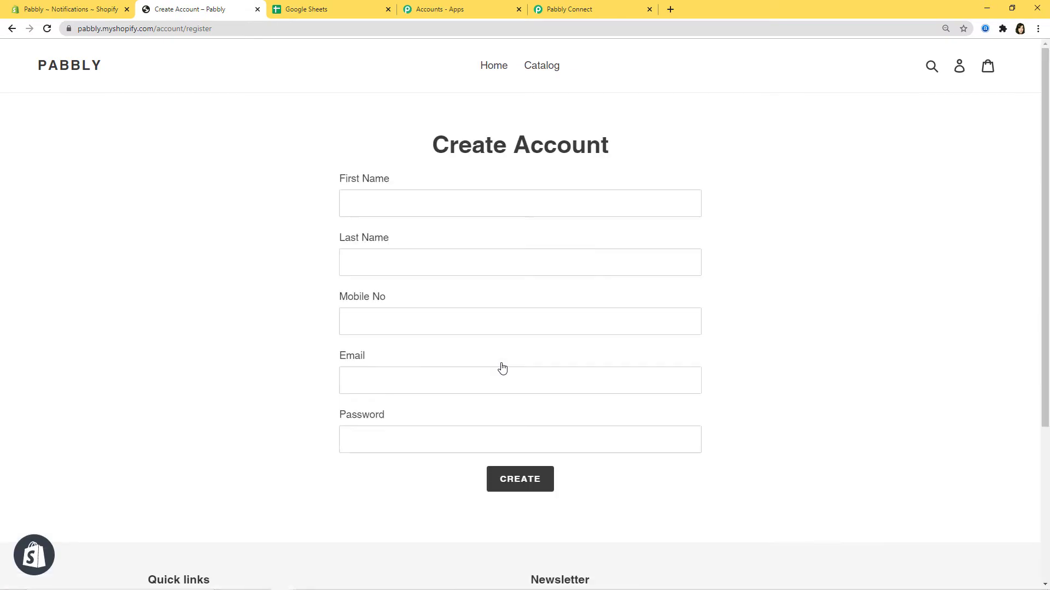
{"action": "left_click", "coordinate": [451, 203]}
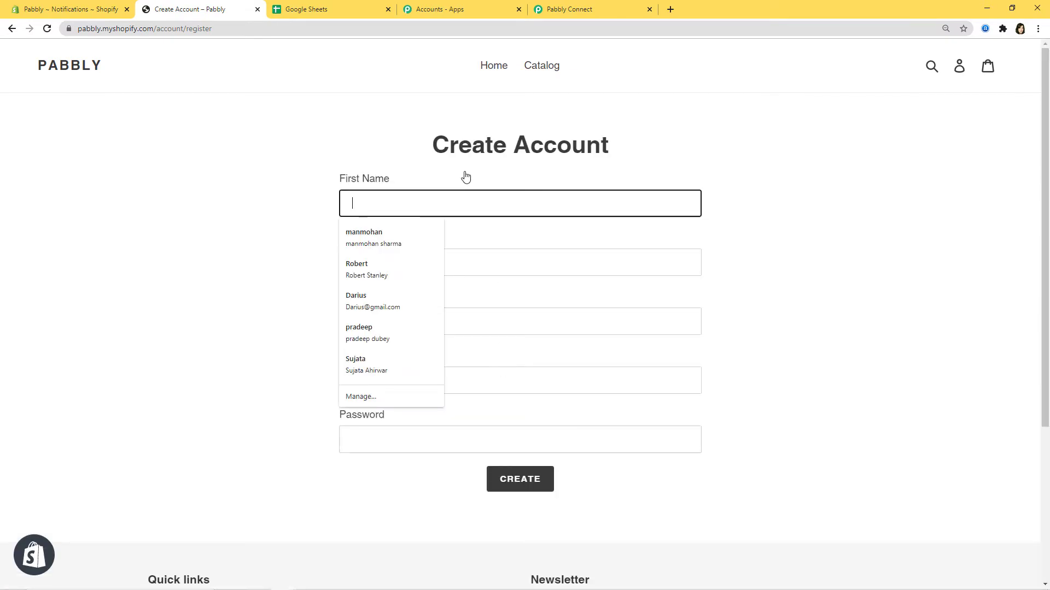
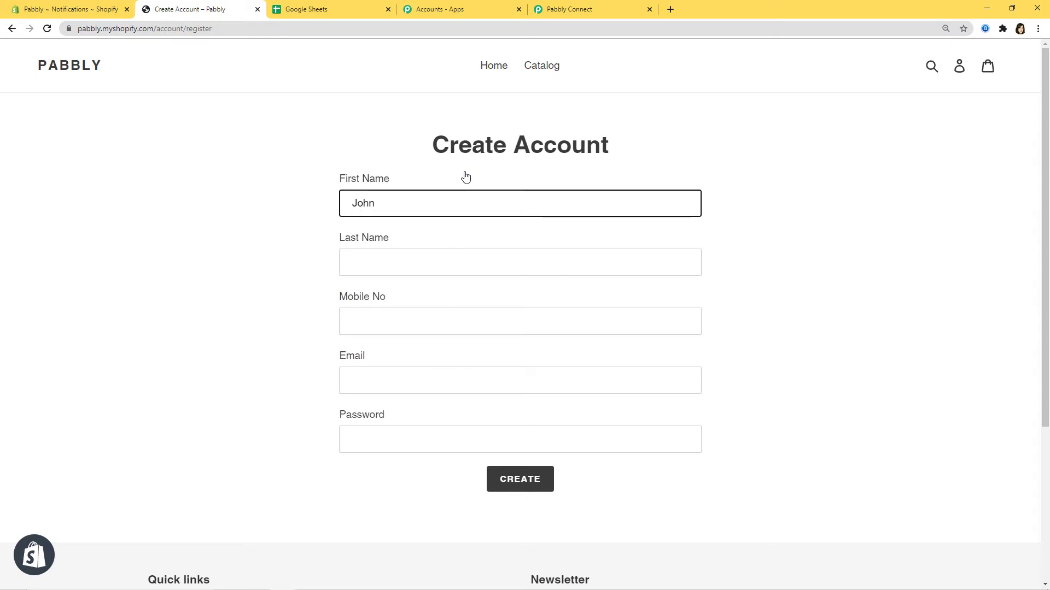
Fill in the test customer's first name, last name, mobile number, e-mail and password.
{"action": "left_click", "coordinate": [475, 257]}
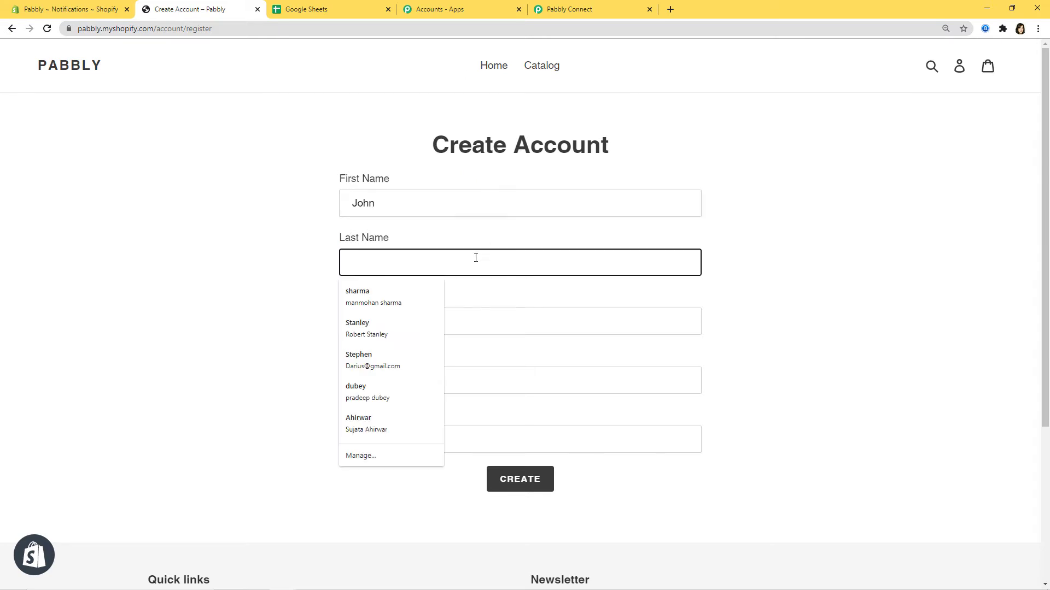
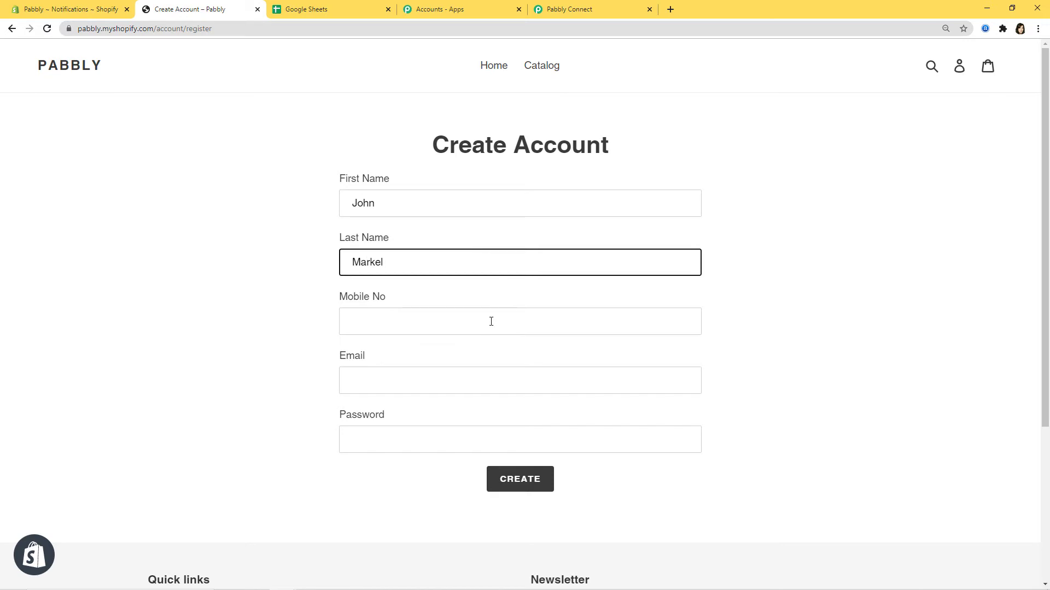
{"action": "left_click", "coordinate": [491, 320]}
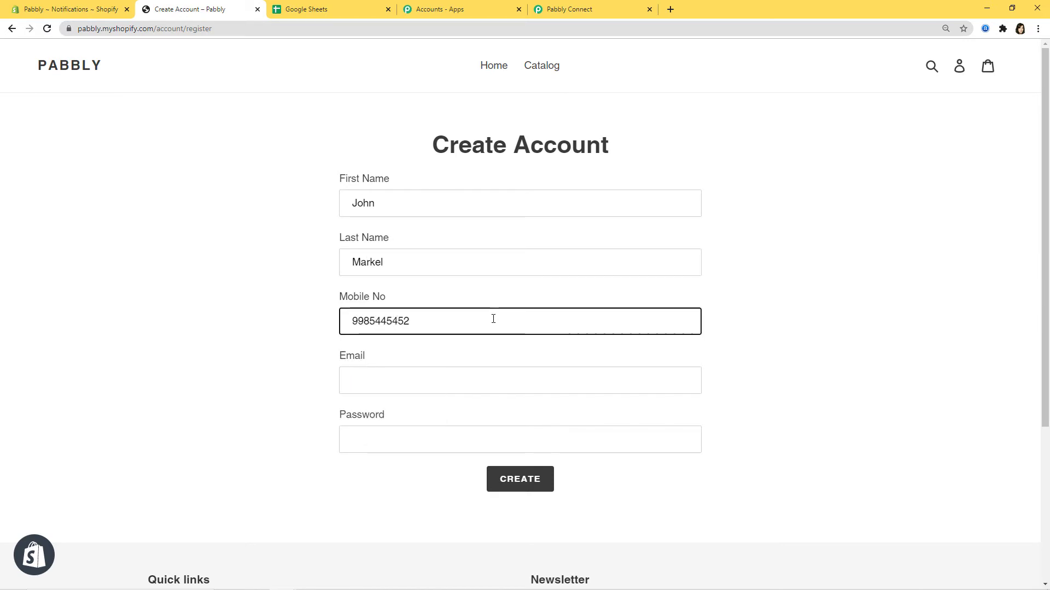
{"action": "left_click", "coordinate": [475, 377]}
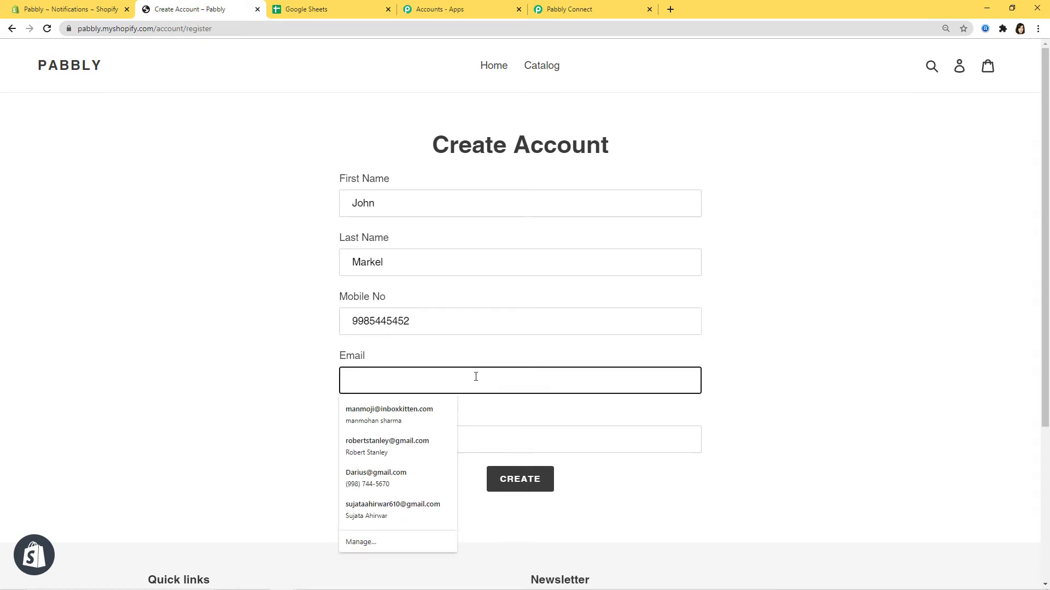
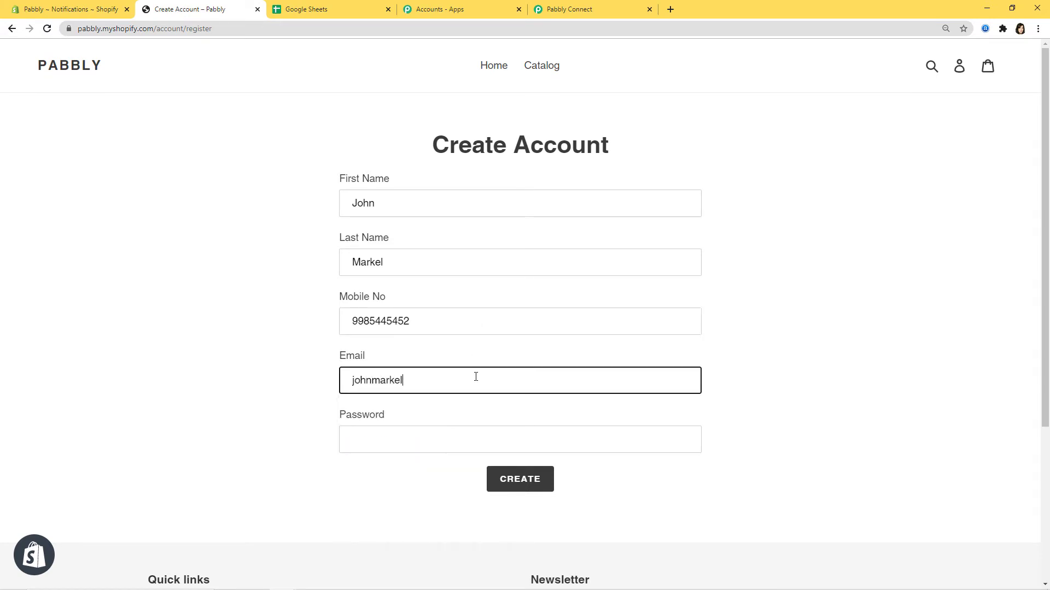
{"action": "left_click", "coordinate": [503, 440]}
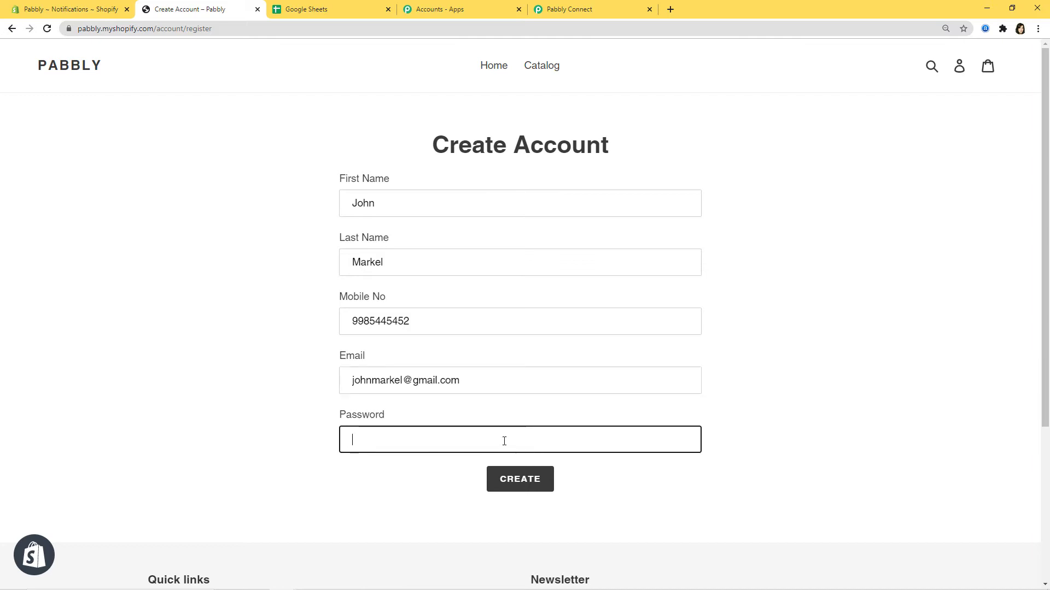
{"action": "type", "text": "••"}
Submit the registration and pass the reCAPTCHA not-a-robot check.
{"action": "left_click", "coordinate": [509, 478]}
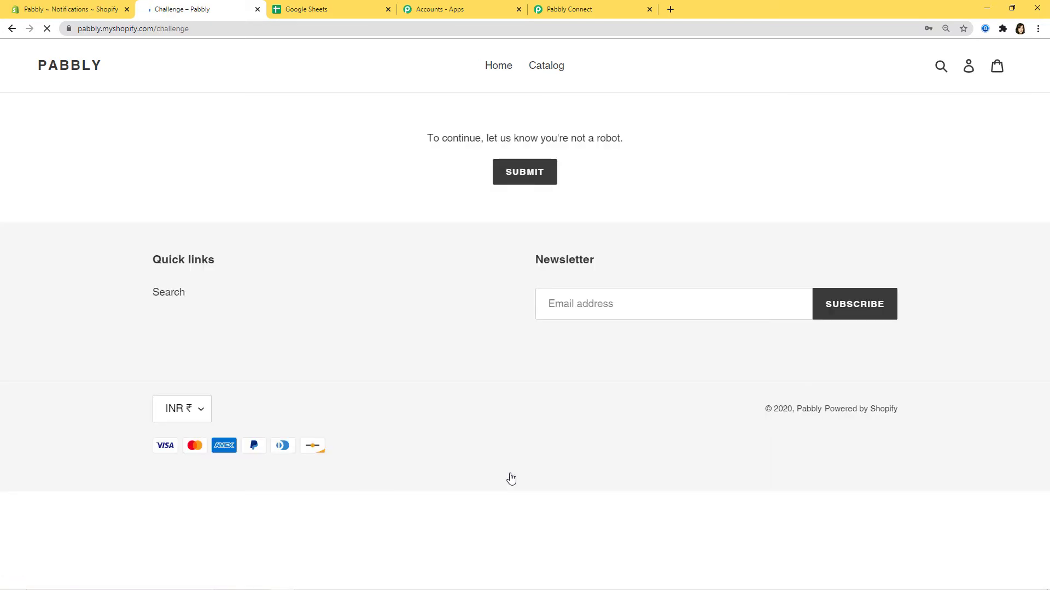
{"action": "left_click", "coordinate": [441, 183]}
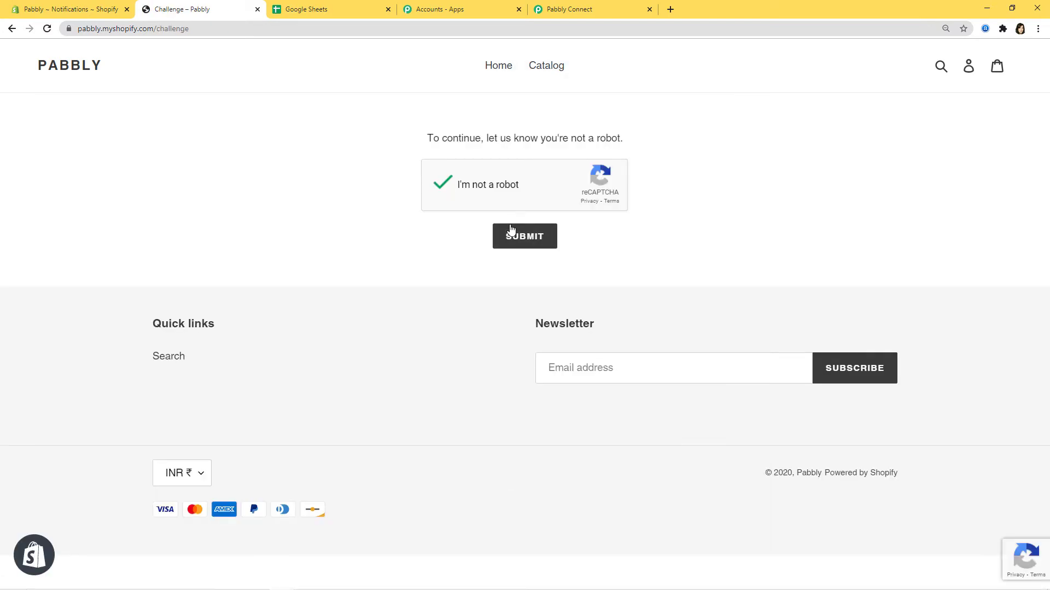
{"action": "left_click", "coordinate": [529, 229]}
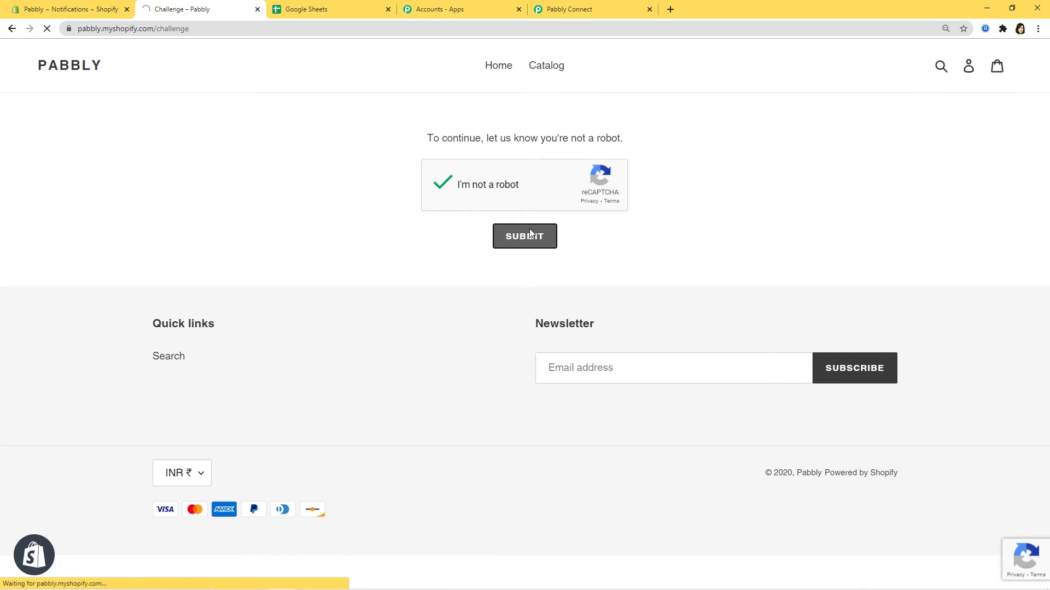
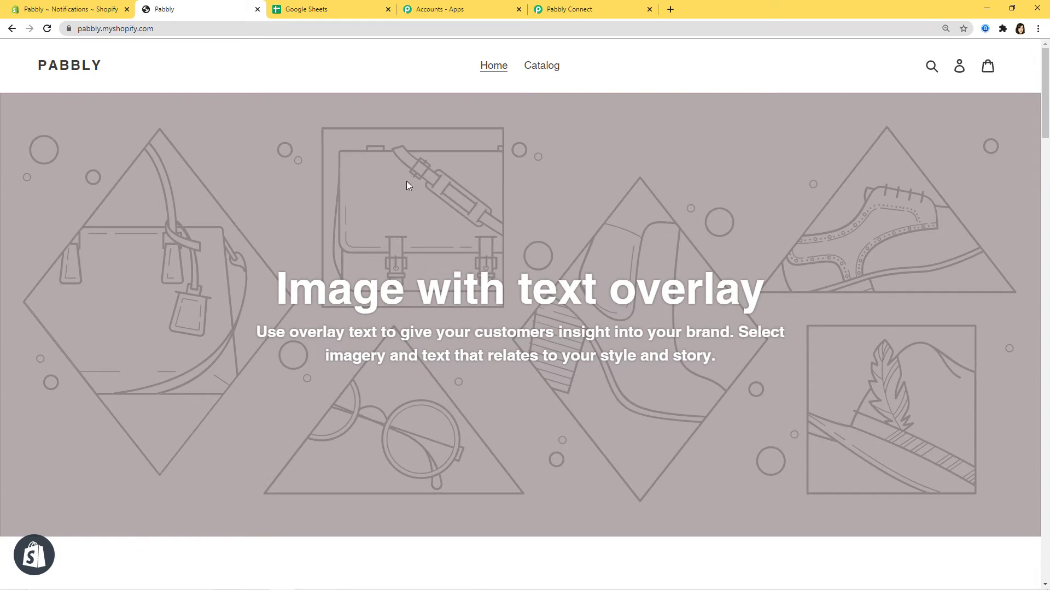
Review the captured Shopify customer response, including currency INR, and save the trigger step.
{"action": "left_click", "coordinate": [557, 8]}
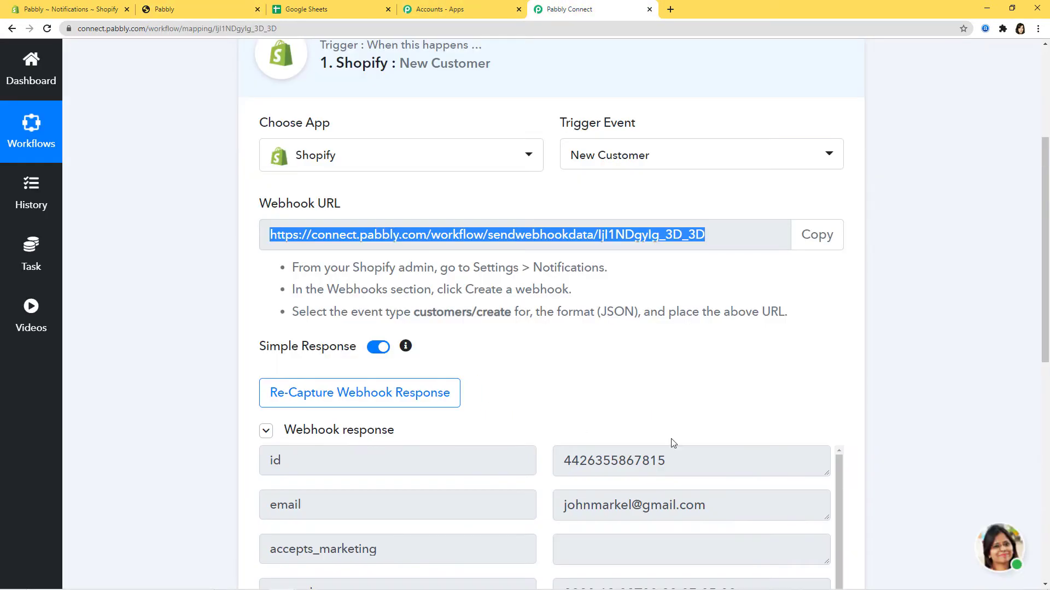
{"action": "scroll", "coordinate": [918, 389], "scroll_direction": "down", "scroll_amount": 3}
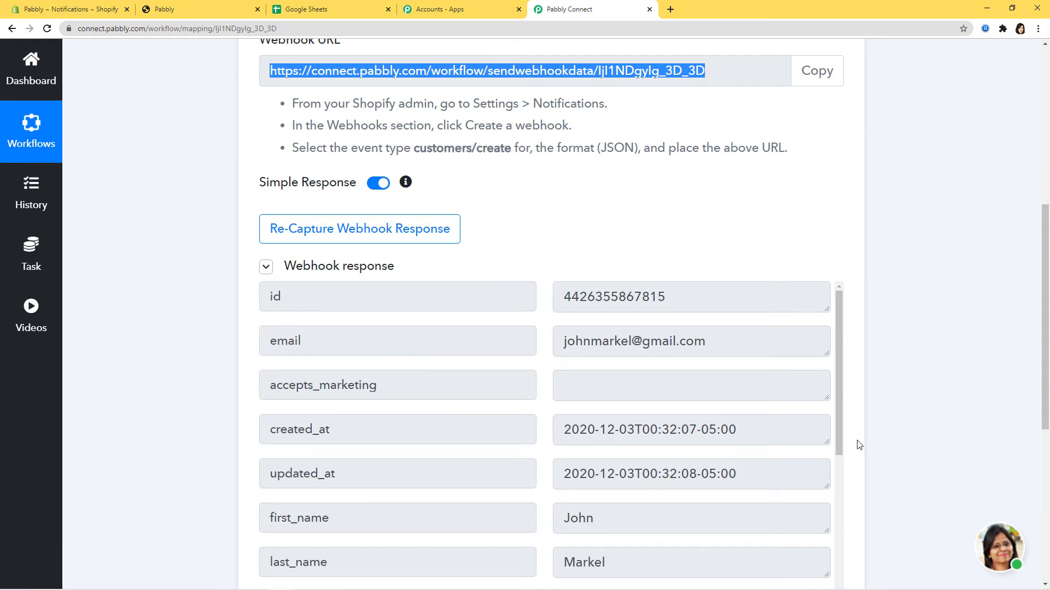
{"action": "scroll", "coordinate": [881, 433], "scroll_direction": "down", "scroll_amount": 3}
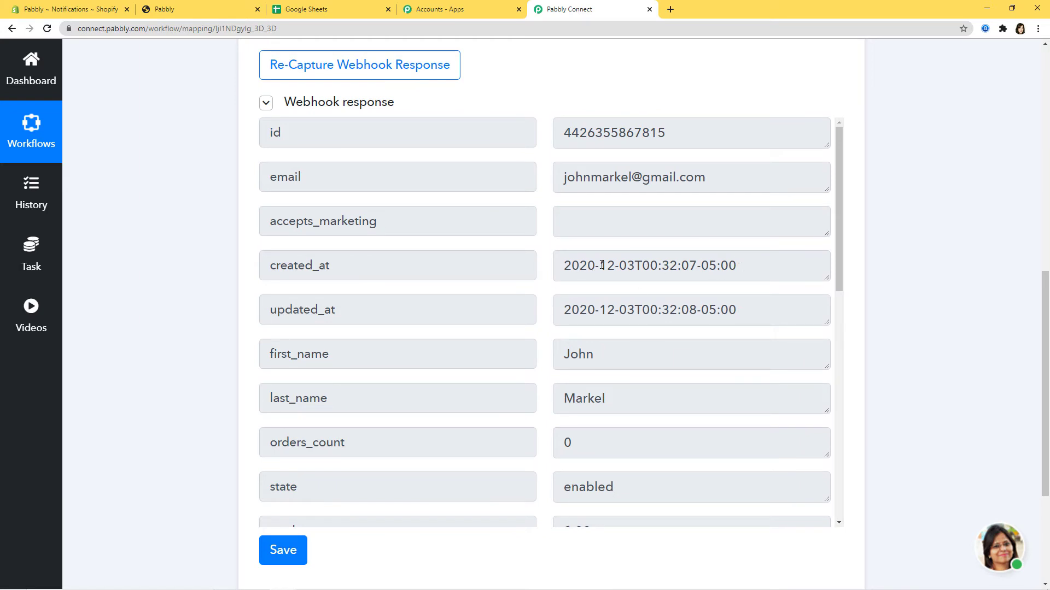
{"action": "left_click_drag", "start_coordinate": [838, 267], "coordinate": [838, 401]}
{"action": "left_click_drag", "start_coordinate": [838, 341], "coordinate": [851, 473]}
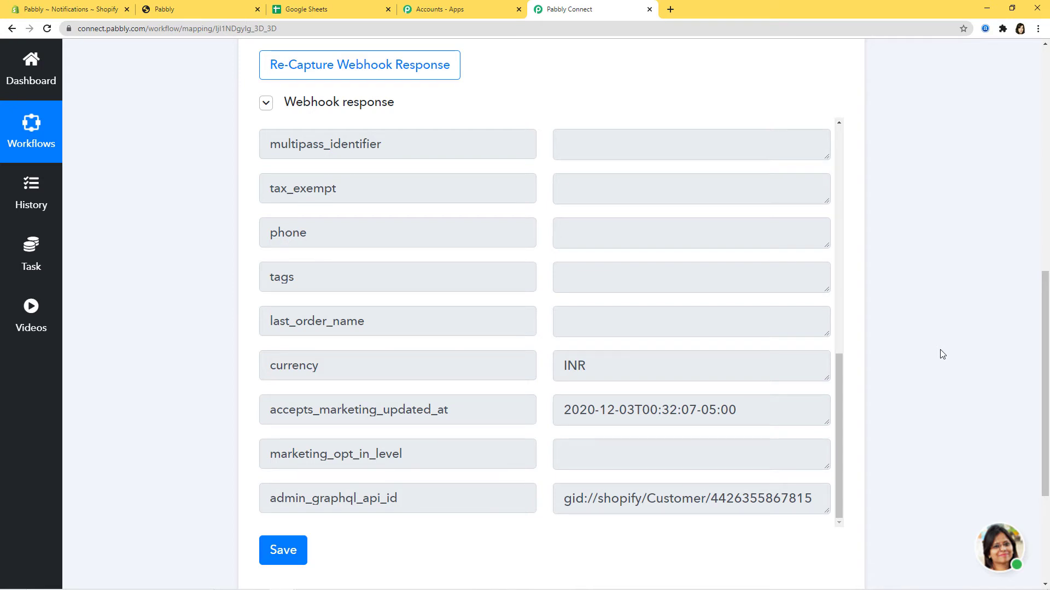
{"action": "scroll", "coordinate": [942, 355], "scroll_direction": "down", "scroll_amount": 2}
{"action": "left_click", "coordinate": [283, 441]}
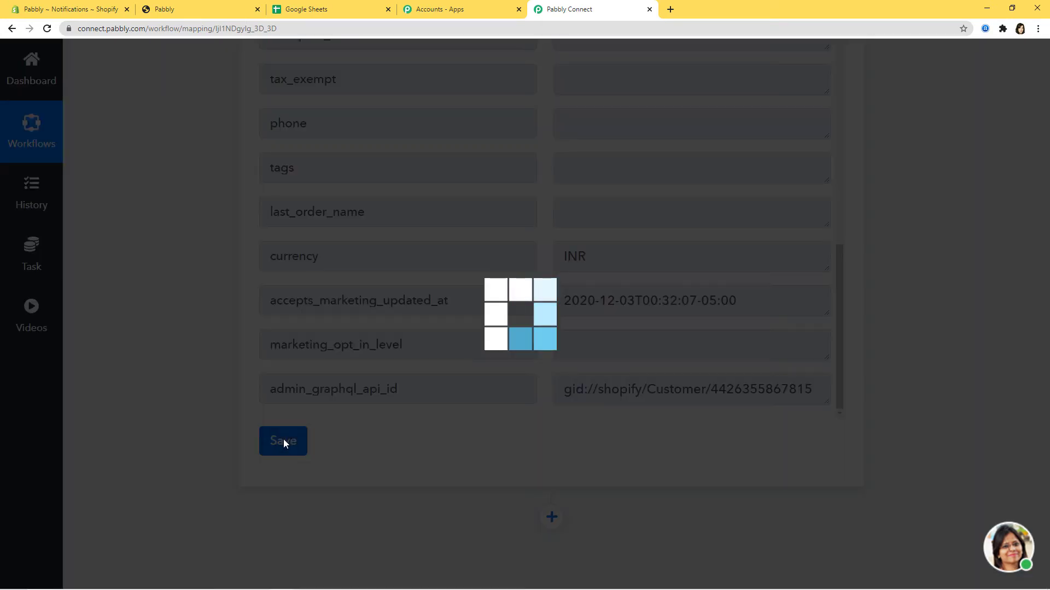
Add an action step after the Shopify trigger and choose Salesforce from a 'sales' app search.
{"action": "left_click", "coordinate": [514, 409]}
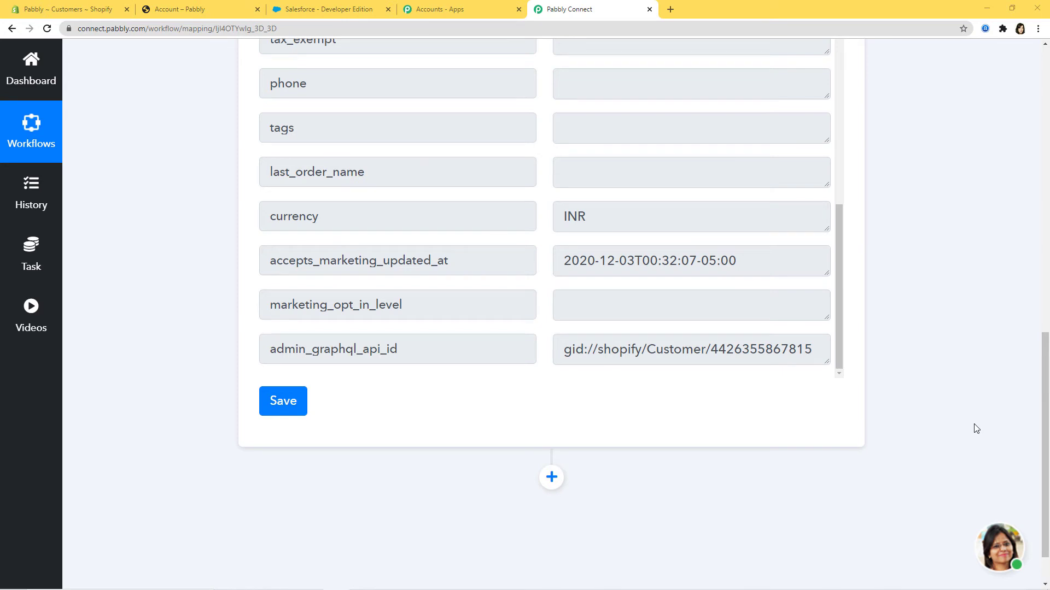
{"action": "scroll", "coordinate": [976, 429], "scroll_direction": "down", "scroll_amount": 2}
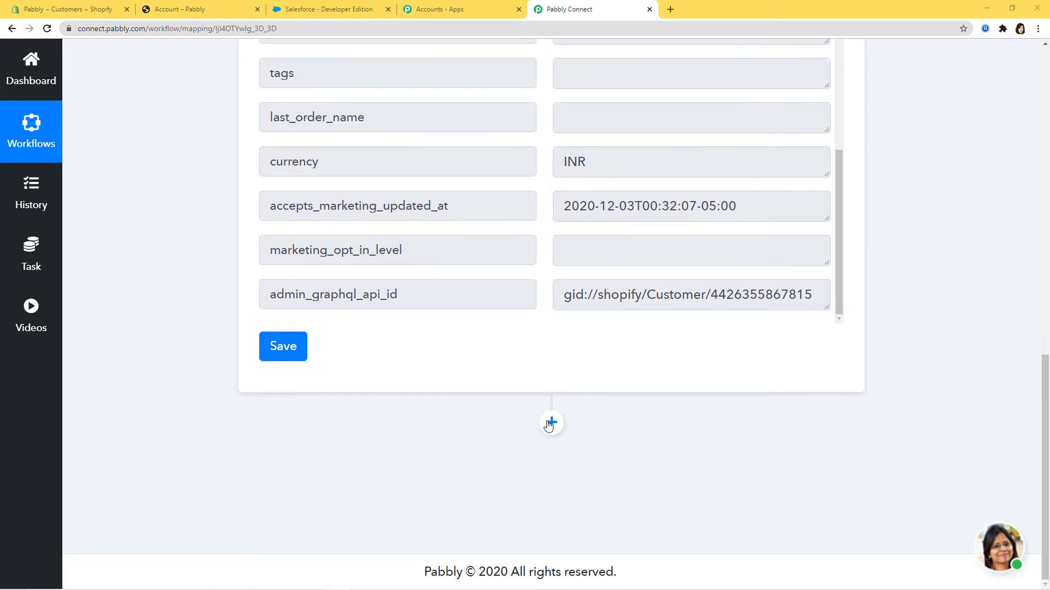
{"action": "left_click", "coordinate": [551, 423]}
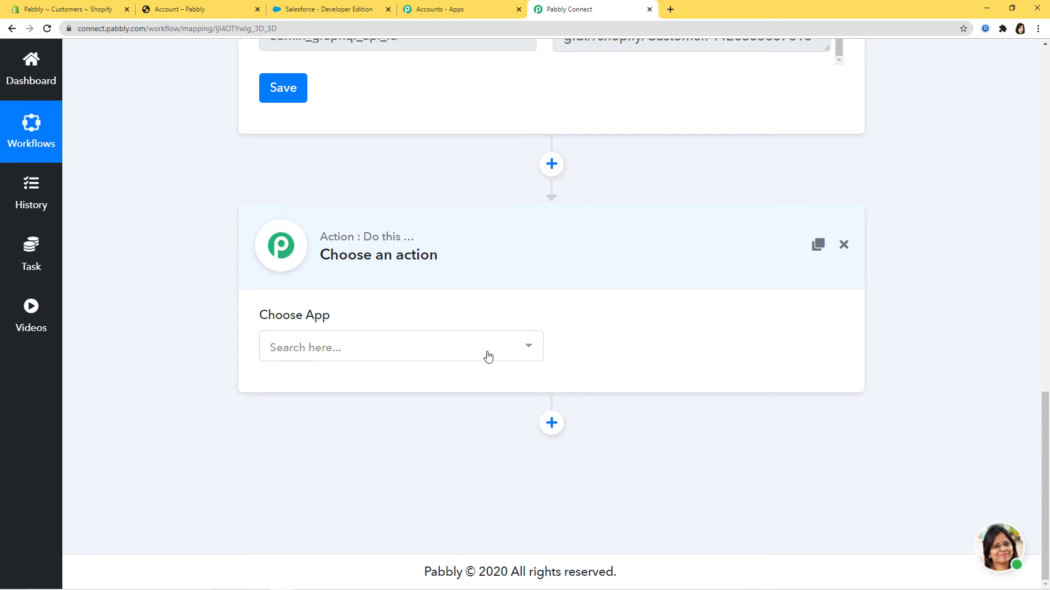
{"action": "left_click", "coordinate": [488, 356]}
{"action": "type", "text": "sales"}
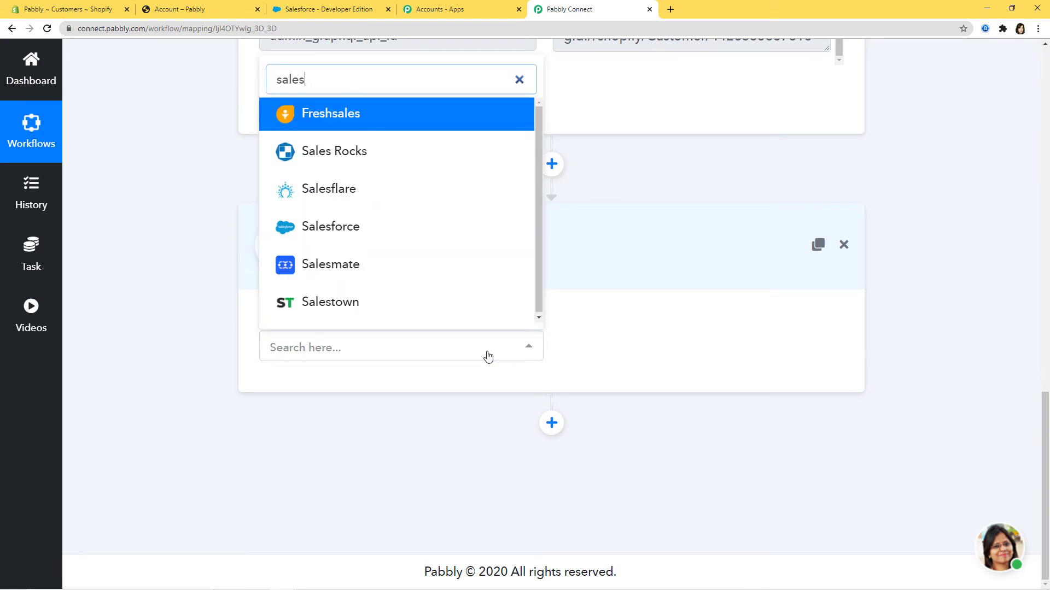
{"action": "left_click", "coordinate": [456, 226]}
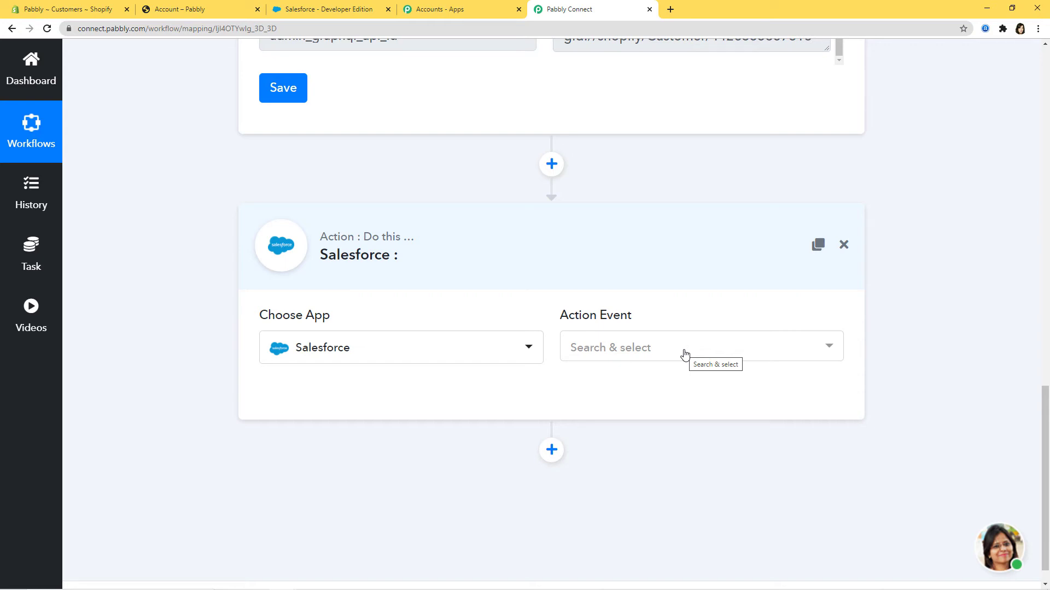
{"action": "left_click", "coordinate": [684, 355]}
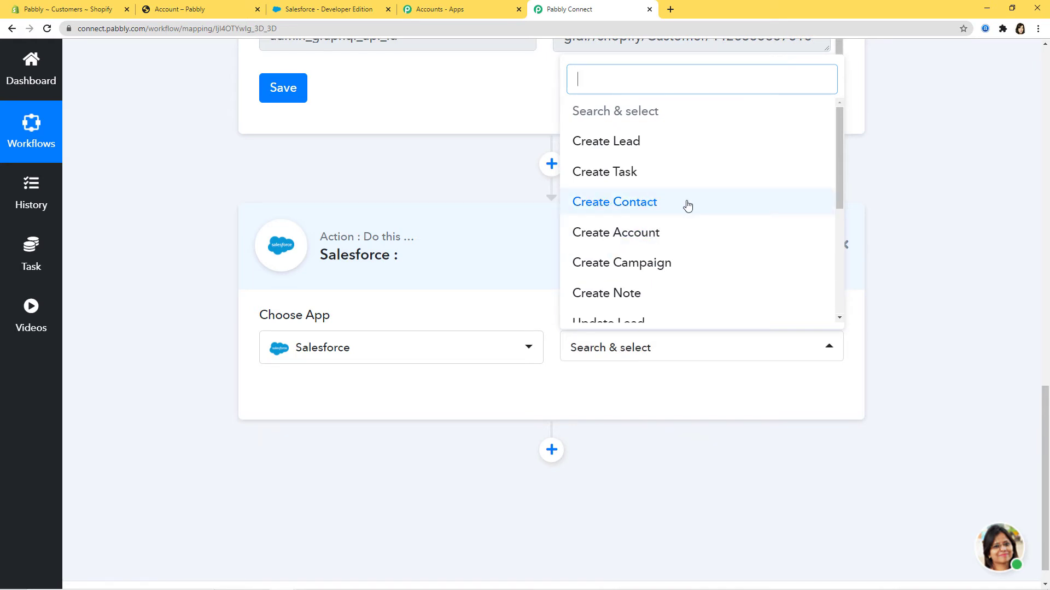
Choose Create Contact as the Salesforce action event.
{"action": "mouse_move", "coordinate": [839, 142]}
{"action": "left_mouse_down"}
{"action": "mouse_move", "coordinate": [830, 258]}
{"action": "mouse_move", "coordinate": [835, 135]}
{"action": "left_mouse_up"}
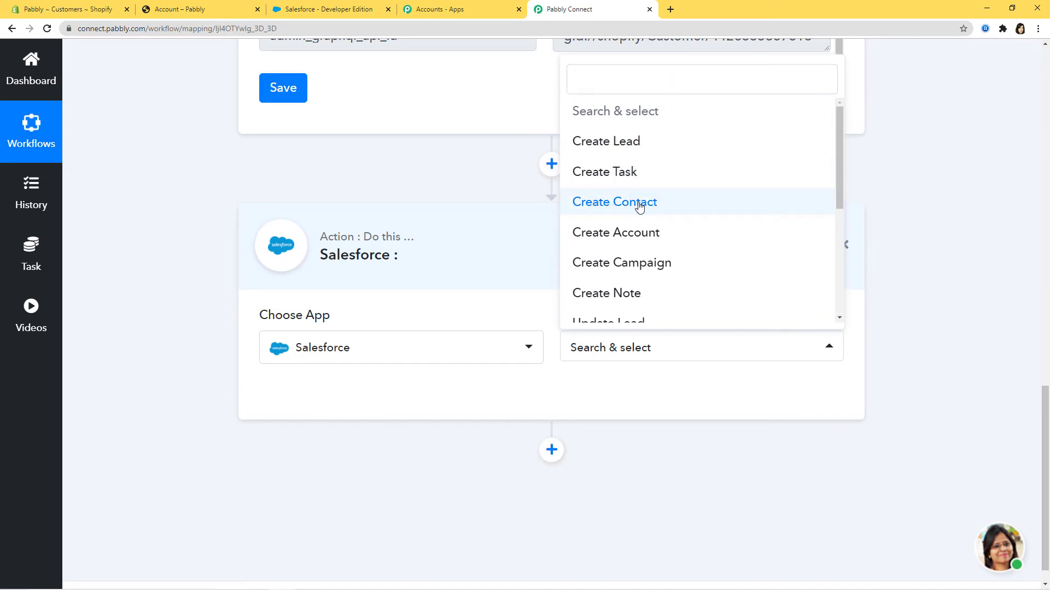
{"action": "left_click", "coordinate": [639, 206]}
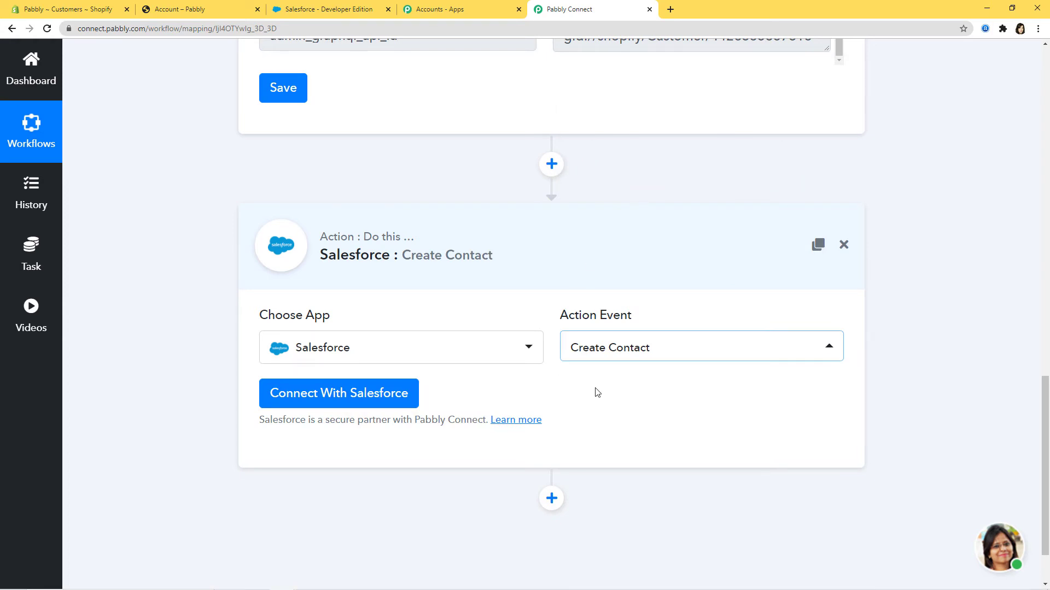
Connect a new Salesforce account with New Credentials and allow Pabbly Connect access.
{"action": "left_click", "coordinate": [356, 396]}
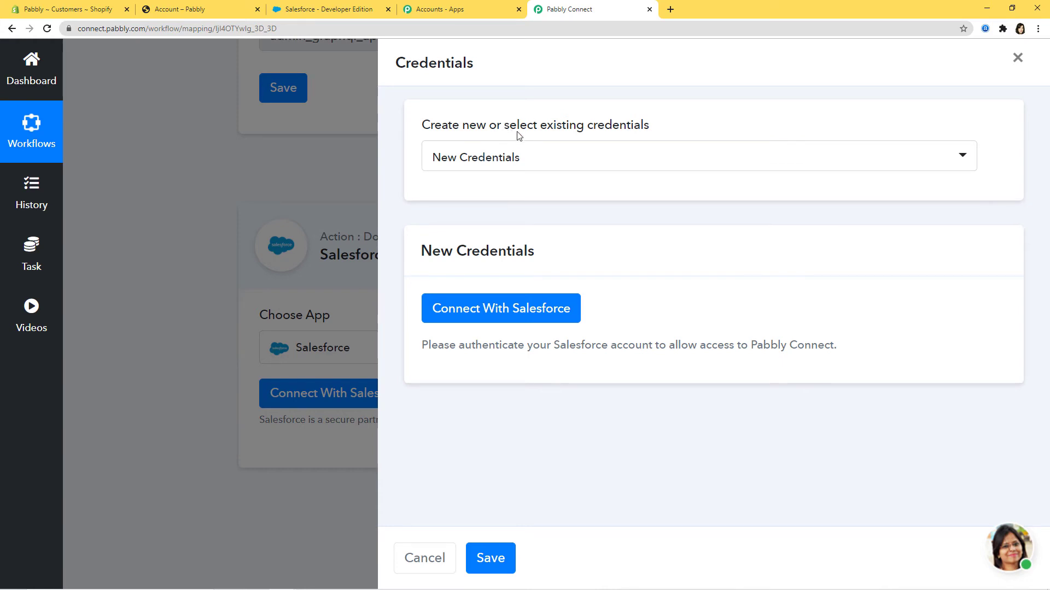
{"action": "left_click", "coordinate": [609, 169]}
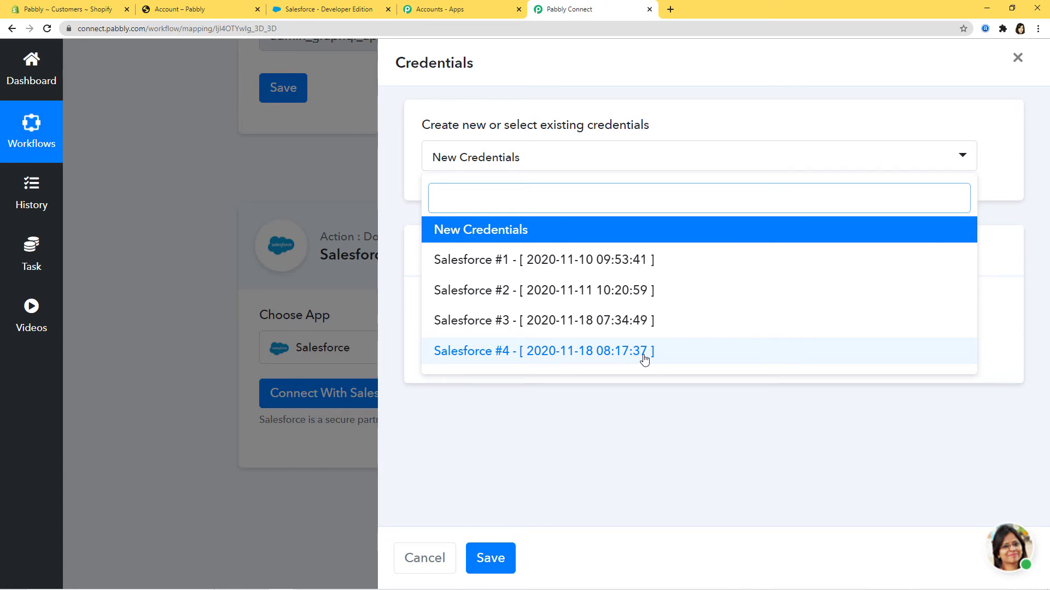
{"action": "left_click", "coordinate": [476, 230]}
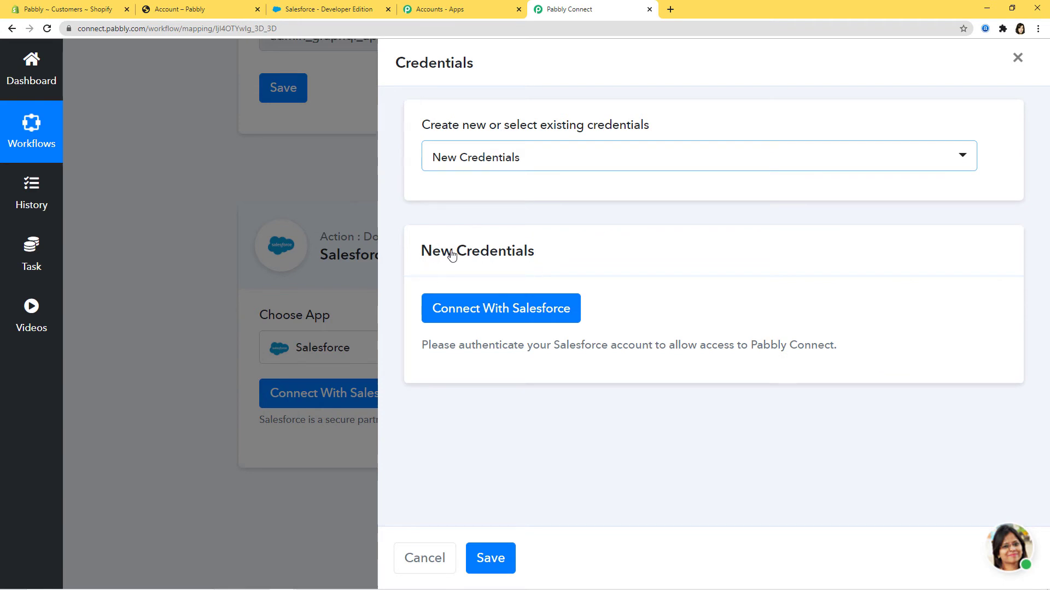
{"action": "left_click", "coordinate": [512, 315]}
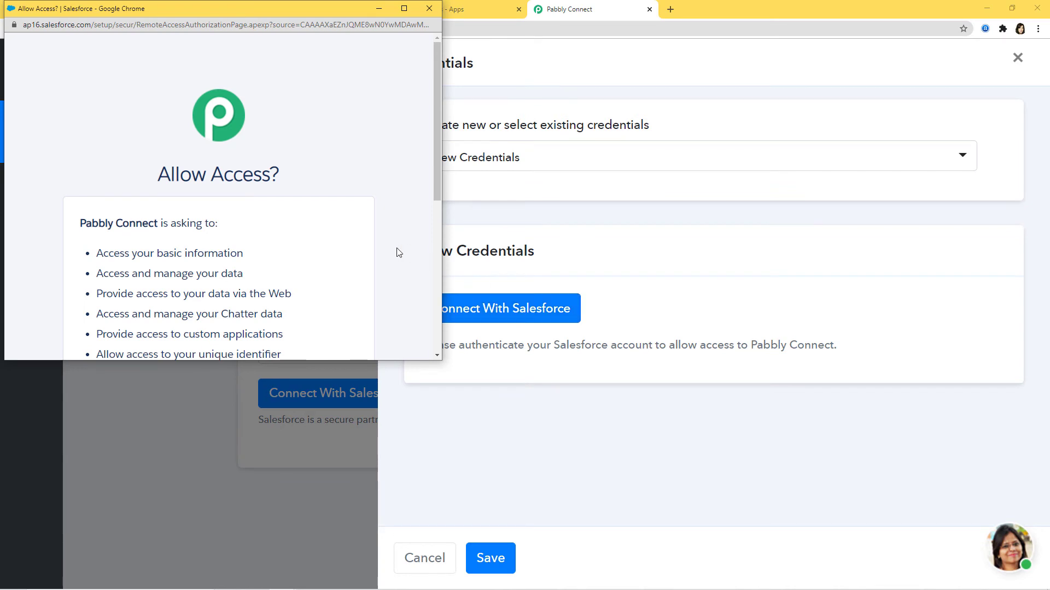
{"action": "scroll", "coordinate": [367, 258], "scroll_direction": "down", "scroll_amount": 3}
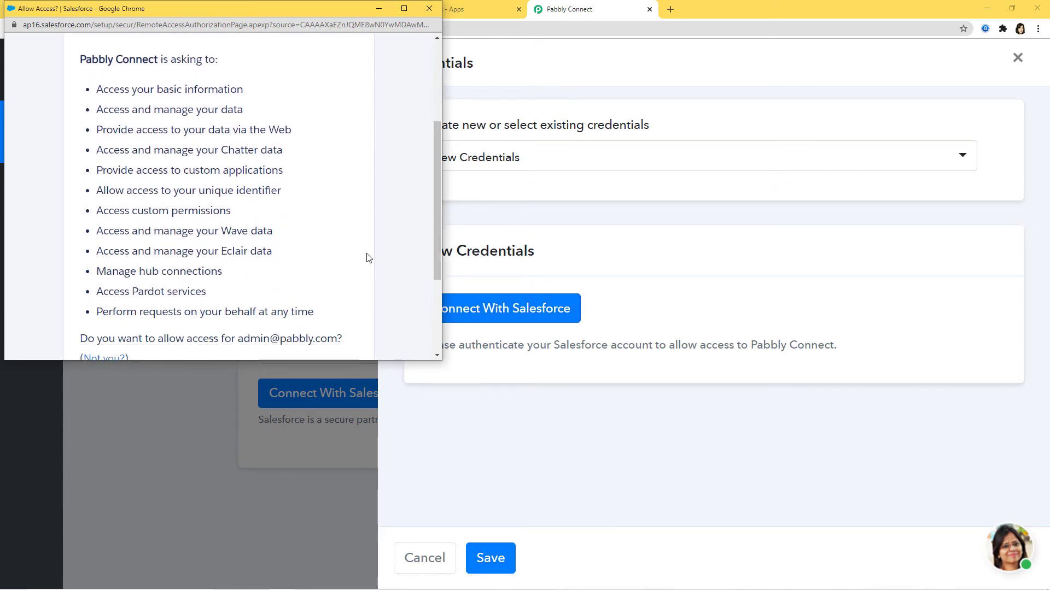
{"action": "scroll", "coordinate": [368, 258], "scroll_direction": "down", "scroll_amount": 3}
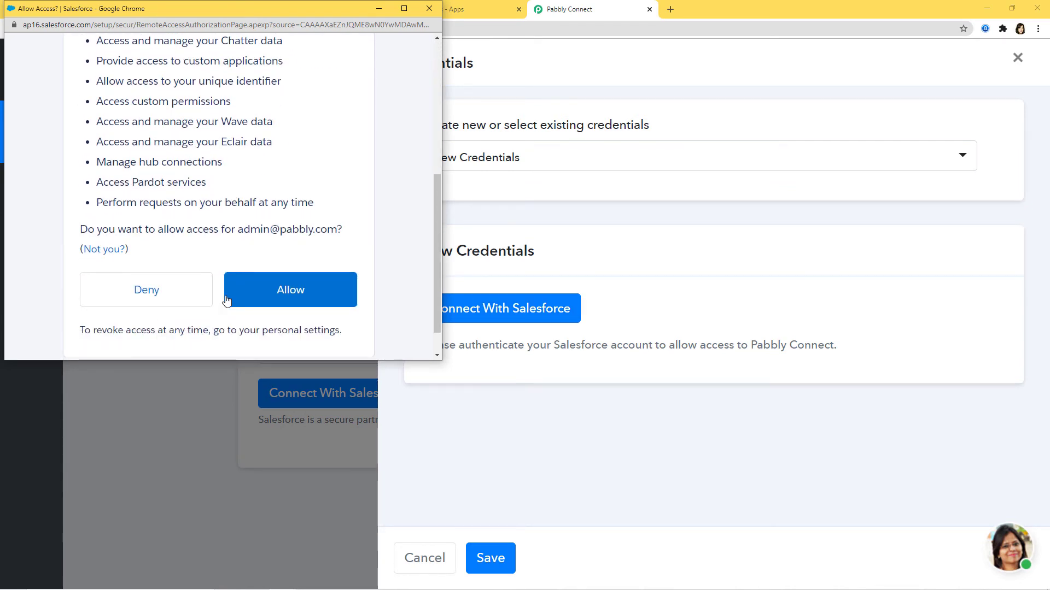
{"action": "left_click", "coordinate": [282, 301]}
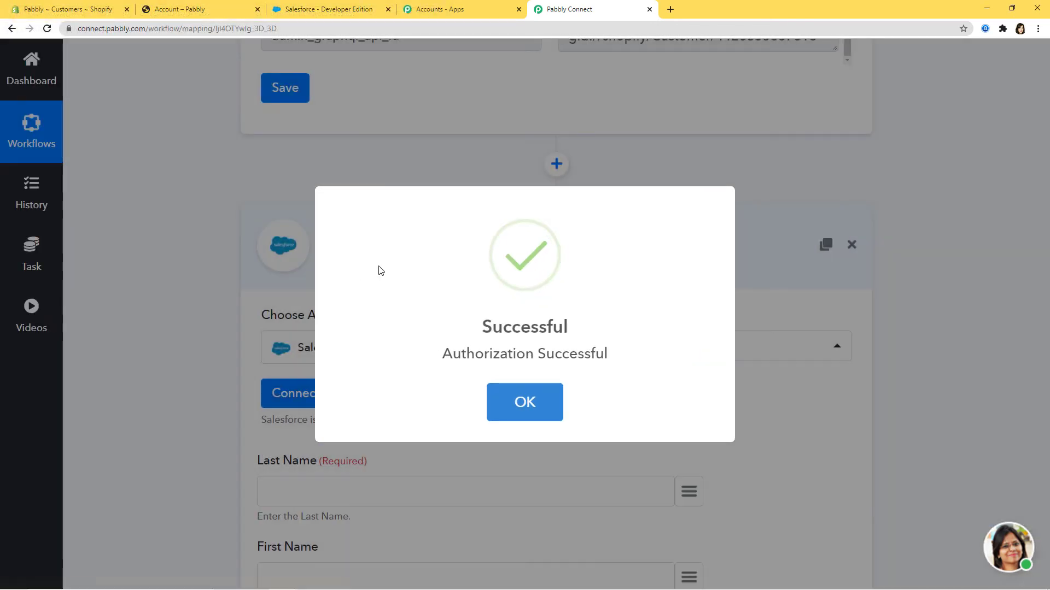
{"action": "left_click", "coordinate": [538, 407]}
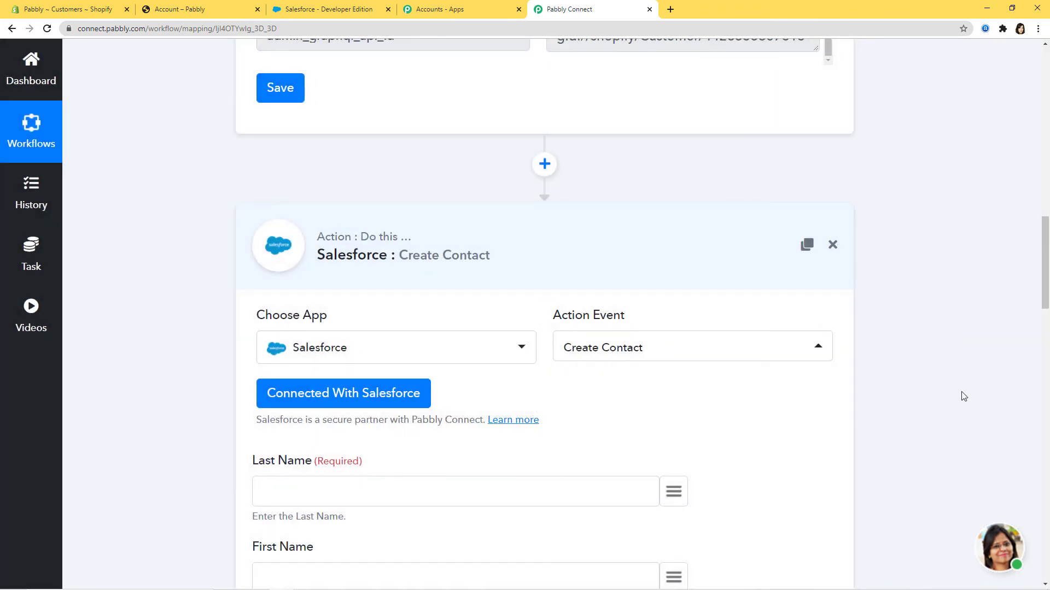
Map the Shopify last_name and first_name into the Last Name and First Name fields.
{"action": "scroll", "coordinate": [964, 395], "scroll_direction": "down", "scroll_amount": 6}
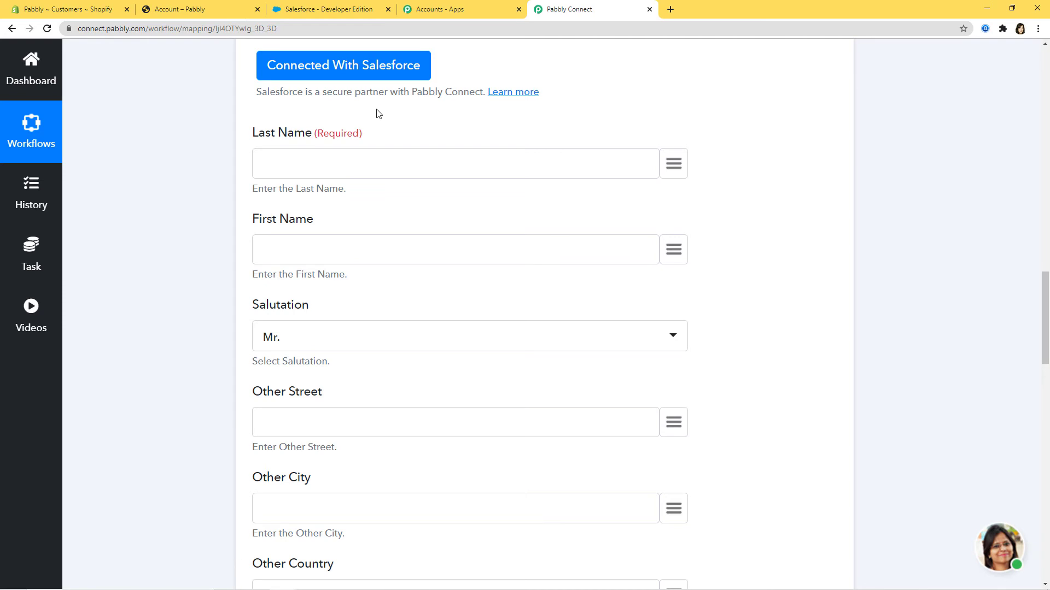
{"action": "scroll", "coordinate": [942, 367], "scroll_direction": "up", "scroll_amount": 12}
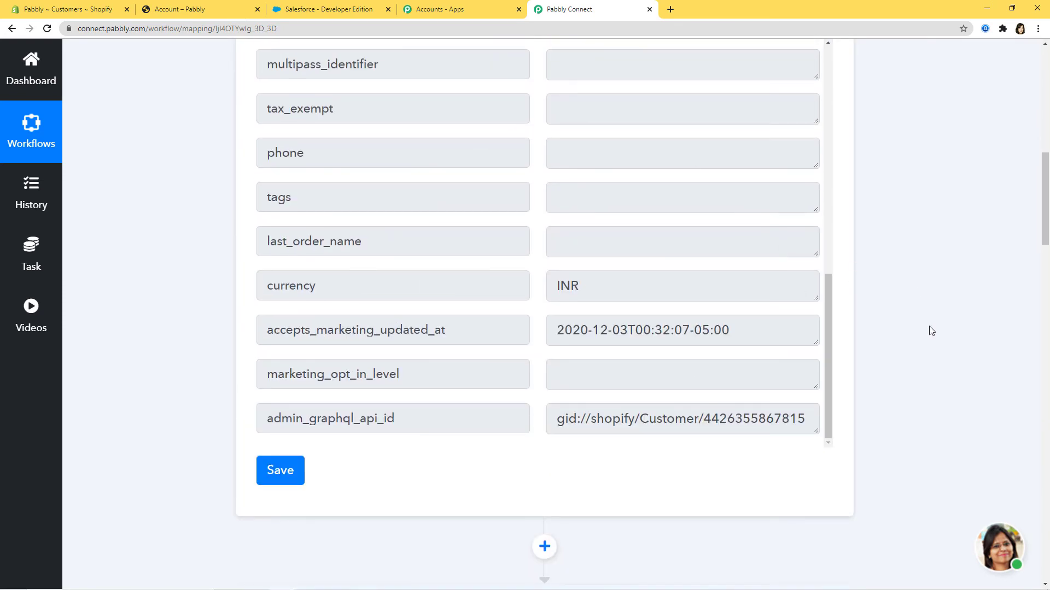
{"action": "scroll", "coordinate": [931, 330], "scroll_direction": "down", "scroll_amount": 10}
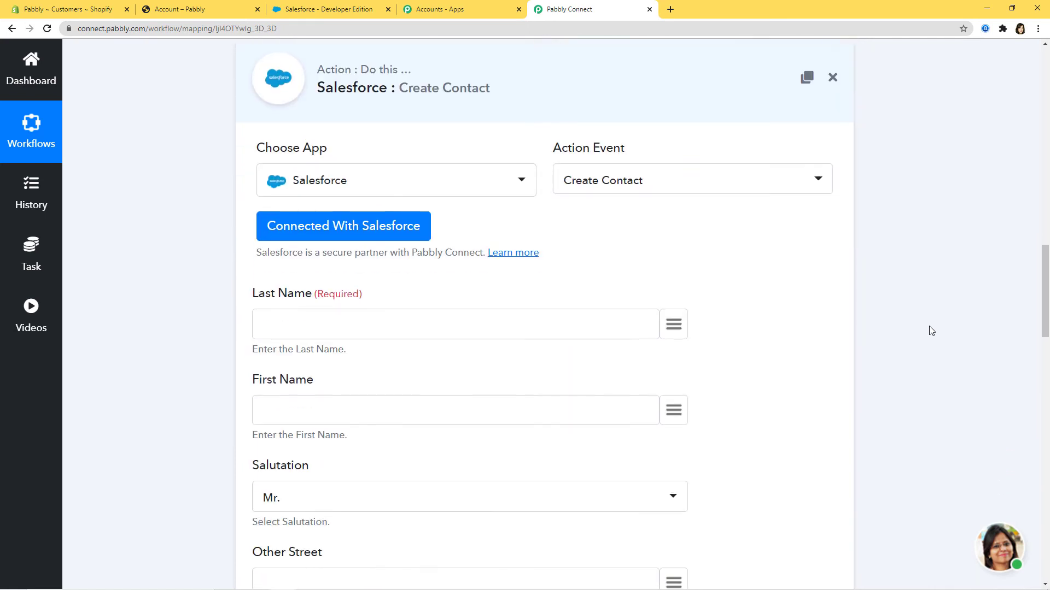
{"action": "scroll", "coordinate": [931, 331], "scroll_direction": "down", "scroll_amount": 2}
{"action": "left_click", "coordinate": [674, 222]}
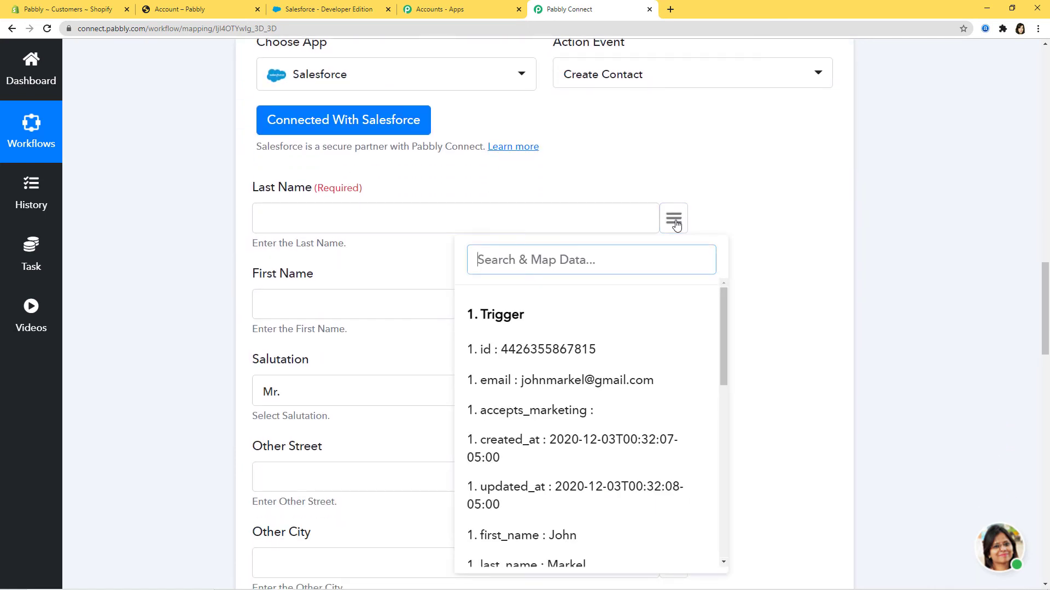
{"action": "type", "text": "las"}
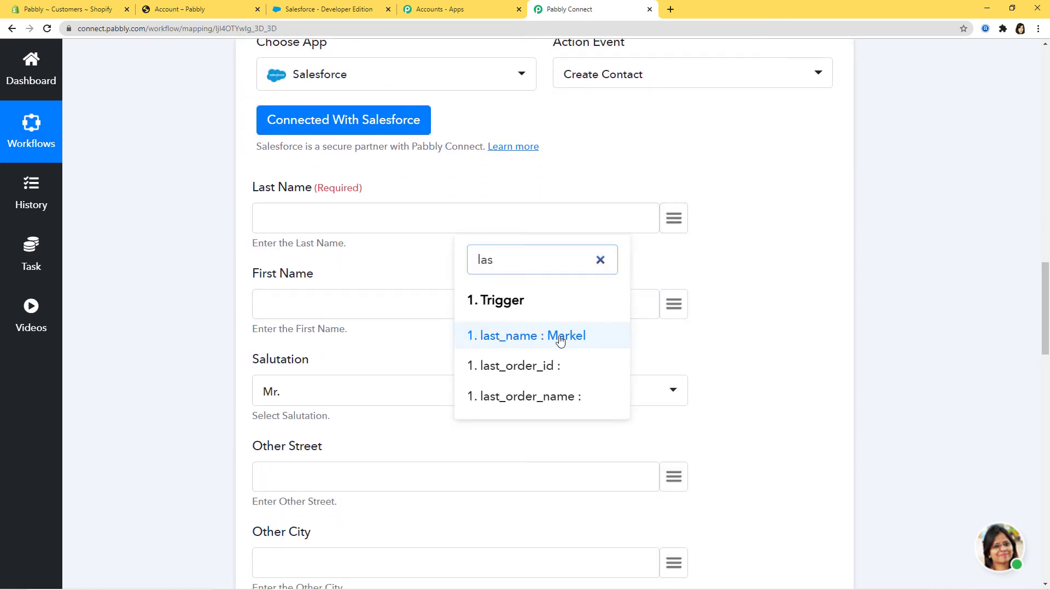
{"action": "left_click", "coordinate": [561, 338]}
{"action": "left_click", "coordinate": [673, 307]}
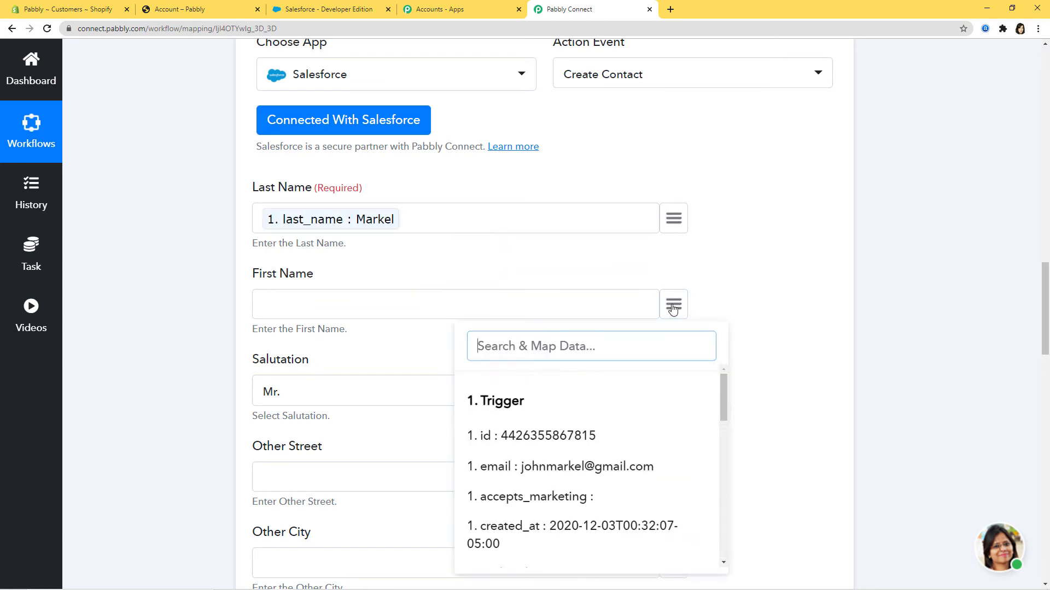
{"action": "type", "text": "fi"}
{"action": "left_click", "coordinate": [570, 424]}
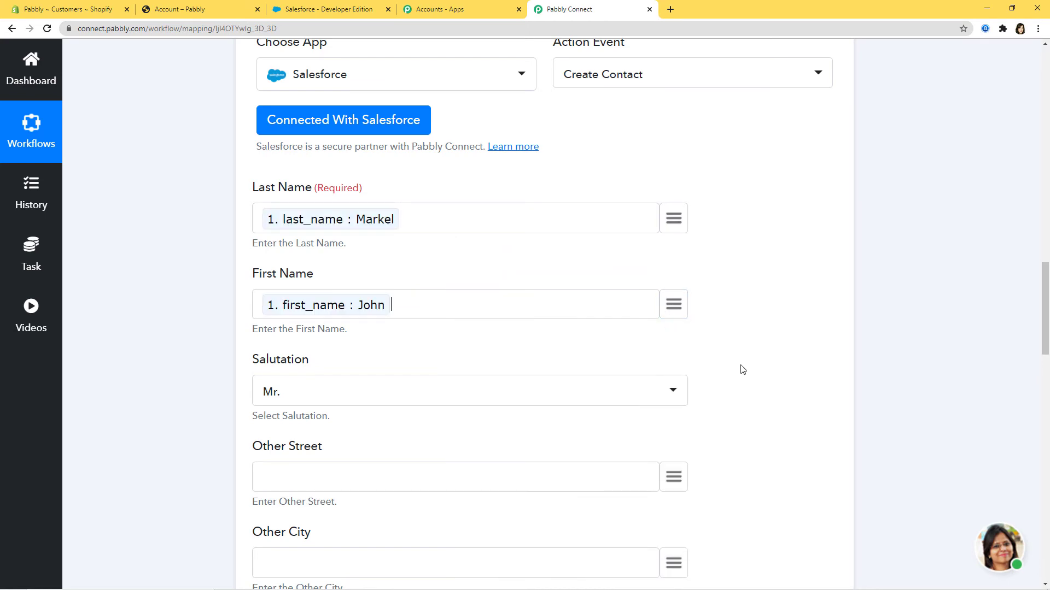
Map the Shopify phone note into Mobile Phone and the customer email into Email.
{"action": "scroll", "coordinate": [742, 369], "scroll_direction": "down", "scroll_amount": 3}
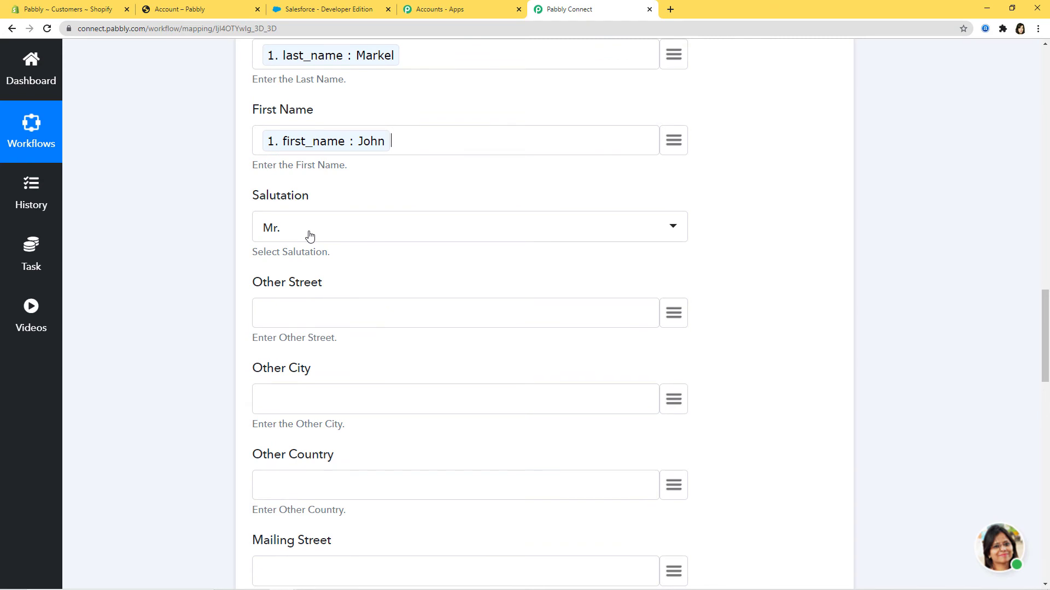
{"action": "scroll", "coordinate": [752, 317], "scroll_direction": "down", "scroll_amount": 1}
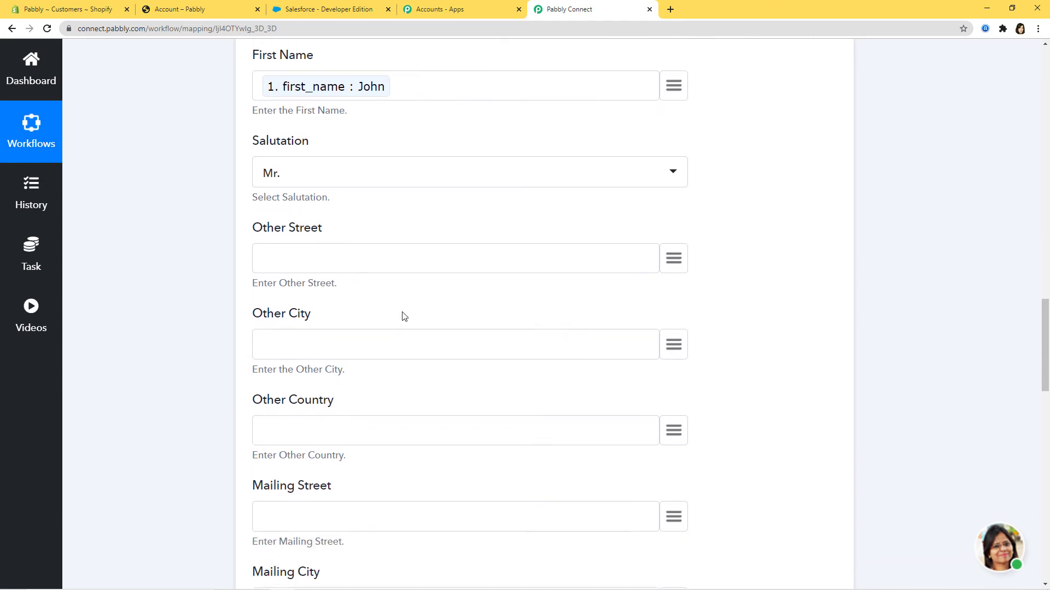
{"action": "scroll", "coordinate": [403, 317], "scroll_direction": "down", "scroll_amount": 3}
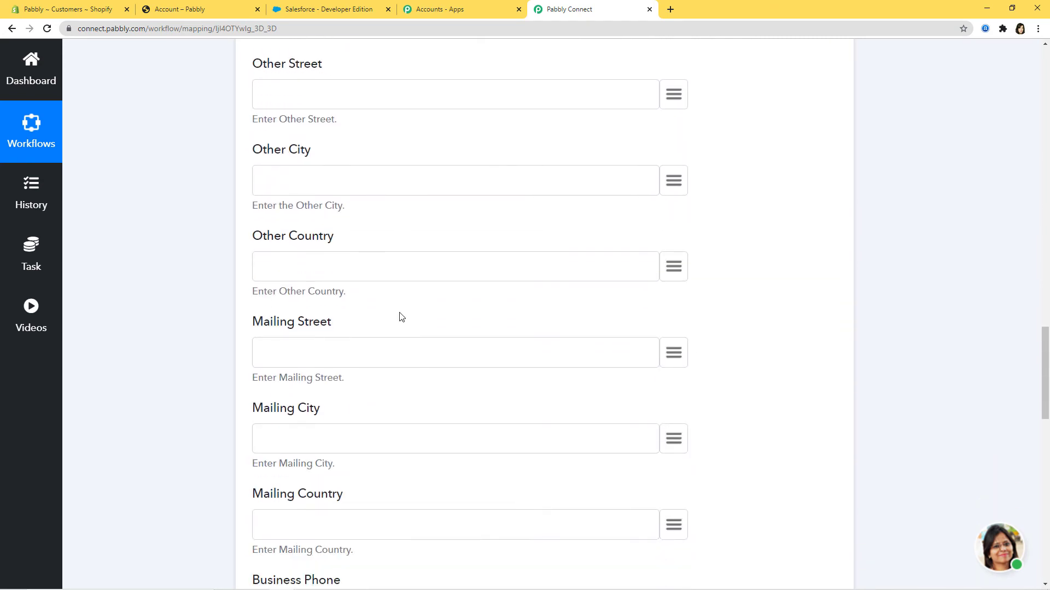
{"action": "scroll", "coordinate": [401, 317], "scroll_direction": "down", "scroll_amount": 7}
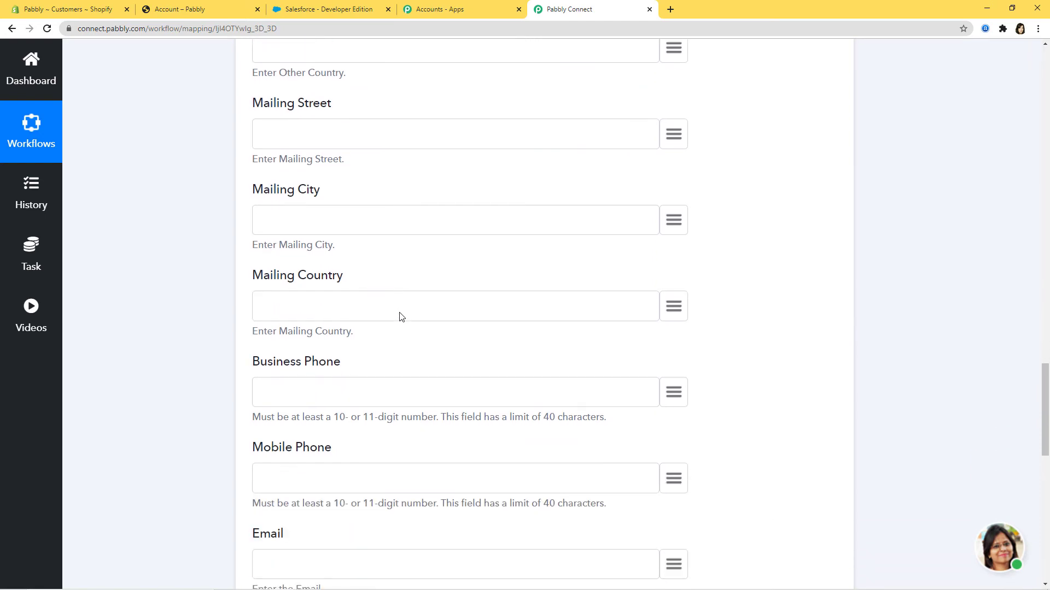
{"action": "left_click", "coordinate": [674, 315]}
{"action": "type", "text": "ph"}
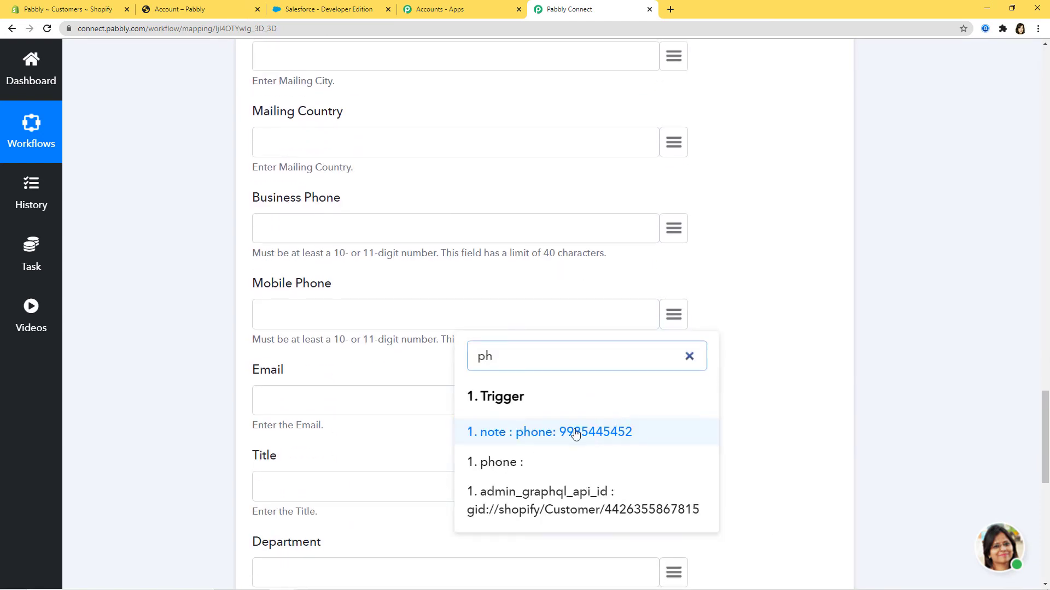
{"action": "left_click", "coordinate": [578, 435]}
{"action": "scroll", "coordinate": [748, 369], "scroll_direction": "down", "scroll_amount": 3}
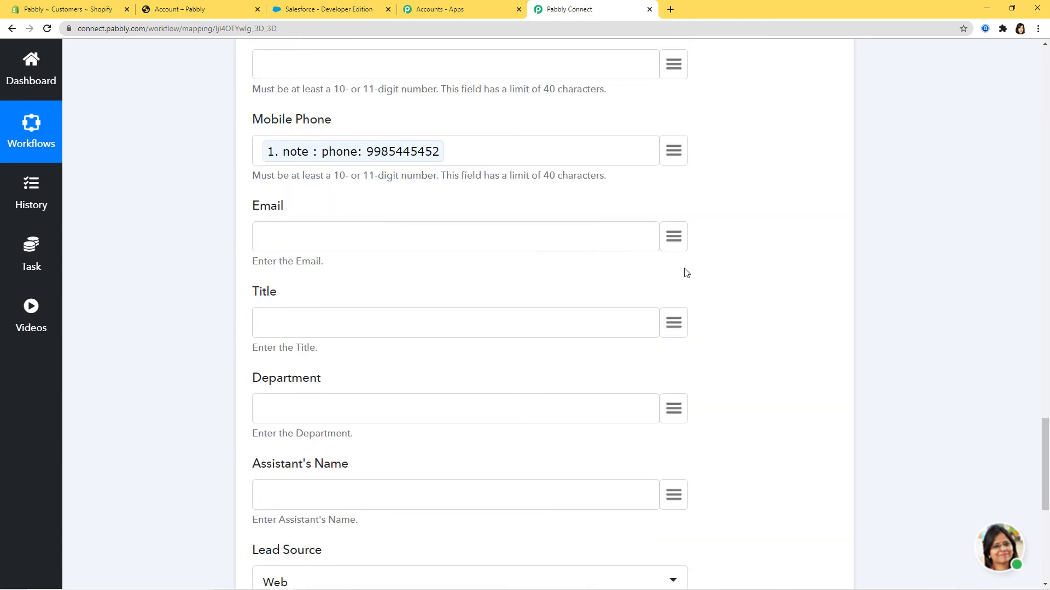
{"action": "left_click", "coordinate": [669, 237]}
{"action": "type", "text": "em"}
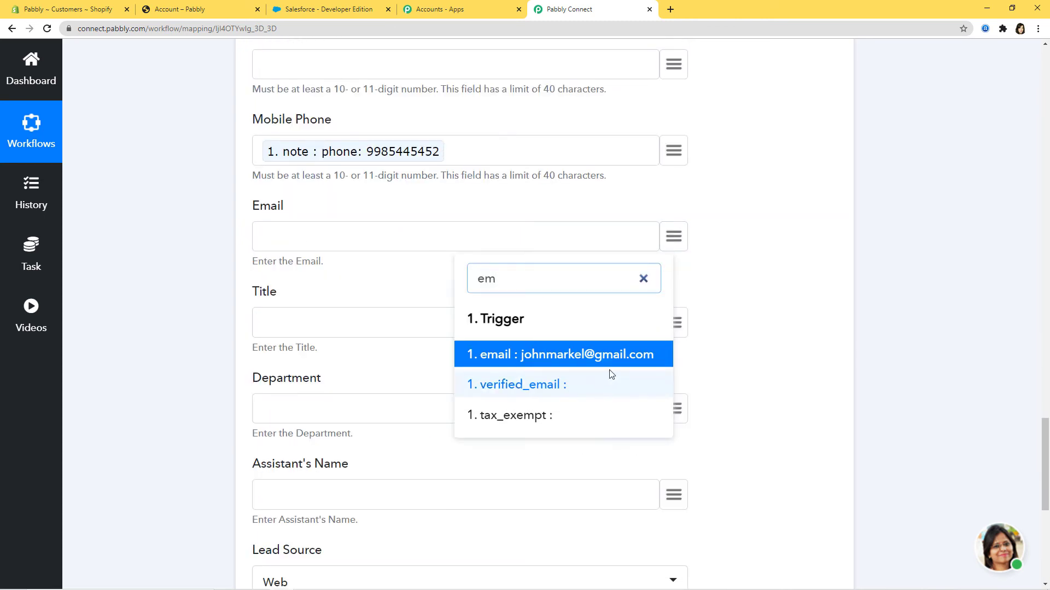
{"action": "left_click", "coordinate": [614, 358]}
{"action": "scroll", "coordinate": [779, 379], "scroll_direction": "down", "scroll_amount": 1}
{"action": "scroll", "coordinate": [778, 378], "scroll_direction": "down", "scroll_amount": 4}
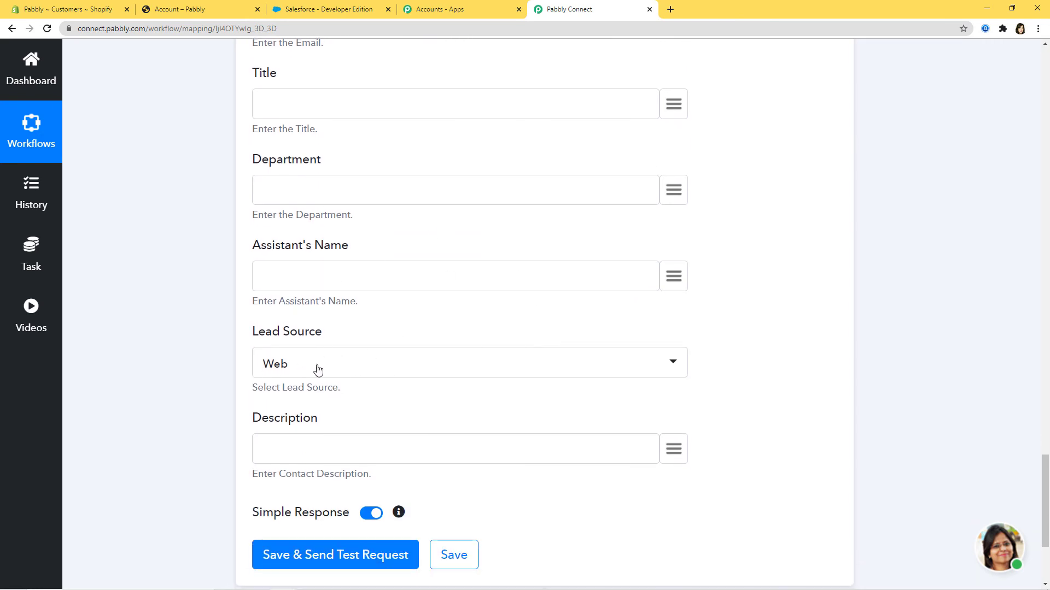
Set Lead Source to Web and Description to 'Shopify Customer', then test and save the action.
{"action": "left_click", "coordinate": [335, 364]}
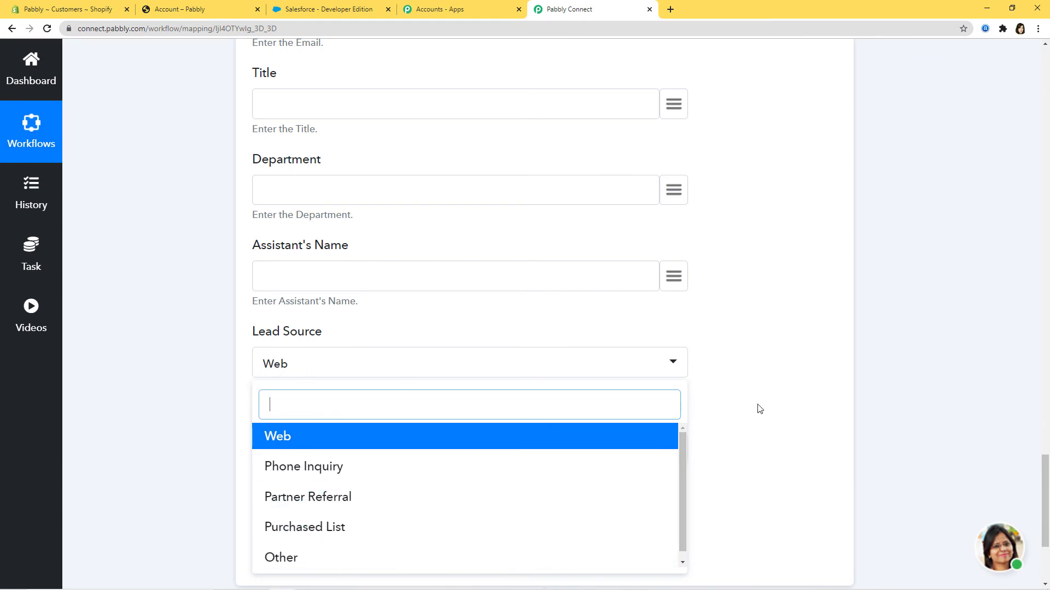
{"action": "left_click", "coordinate": [298, 438]}
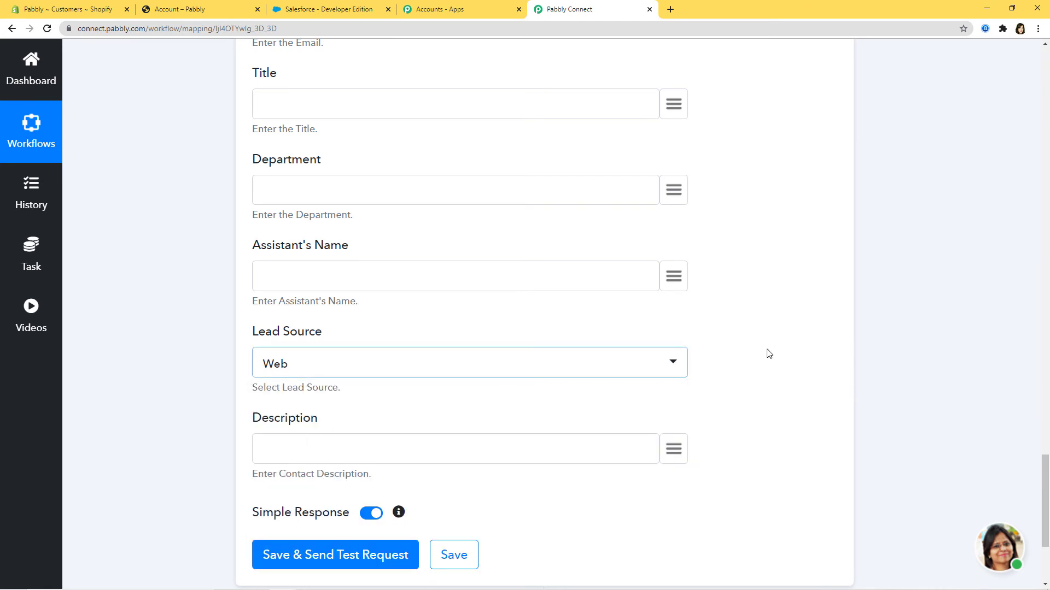
{"action": "scroll", "coordinate": [768, 354], "scroll_direction": "down", "scroll_amount": 3}
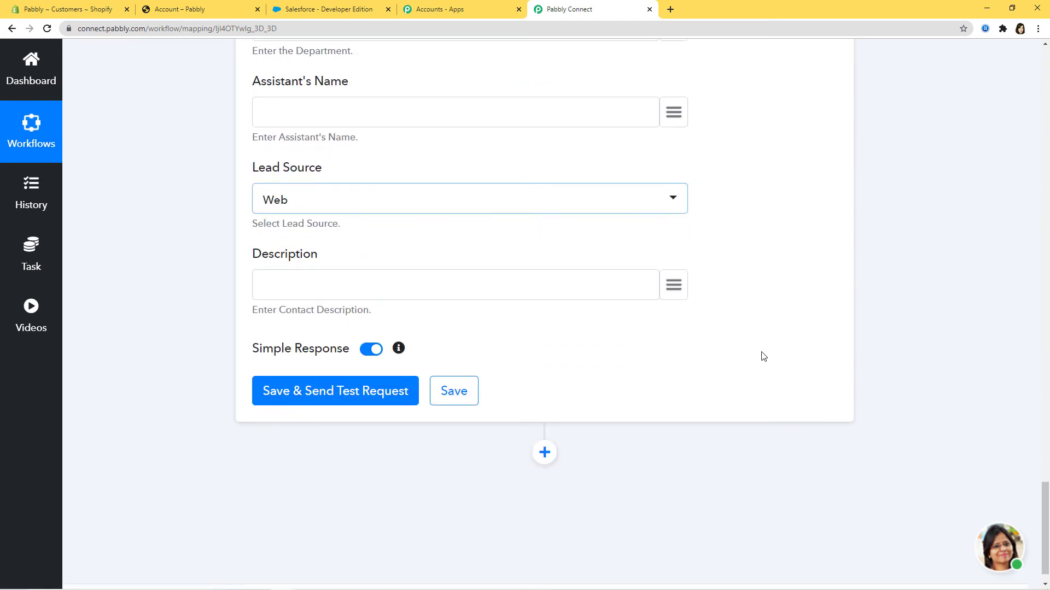
{"action": "left_click", "coordinate": [275, 275]}
{"action": "type", "text": "Shopify"}
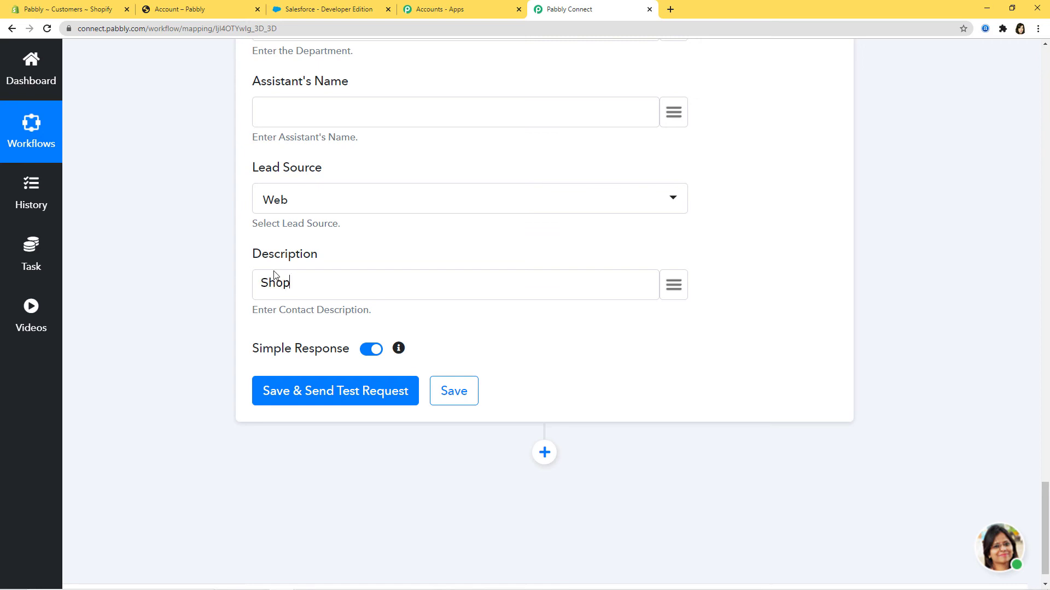
{"action": "type", "text": " Customer"}
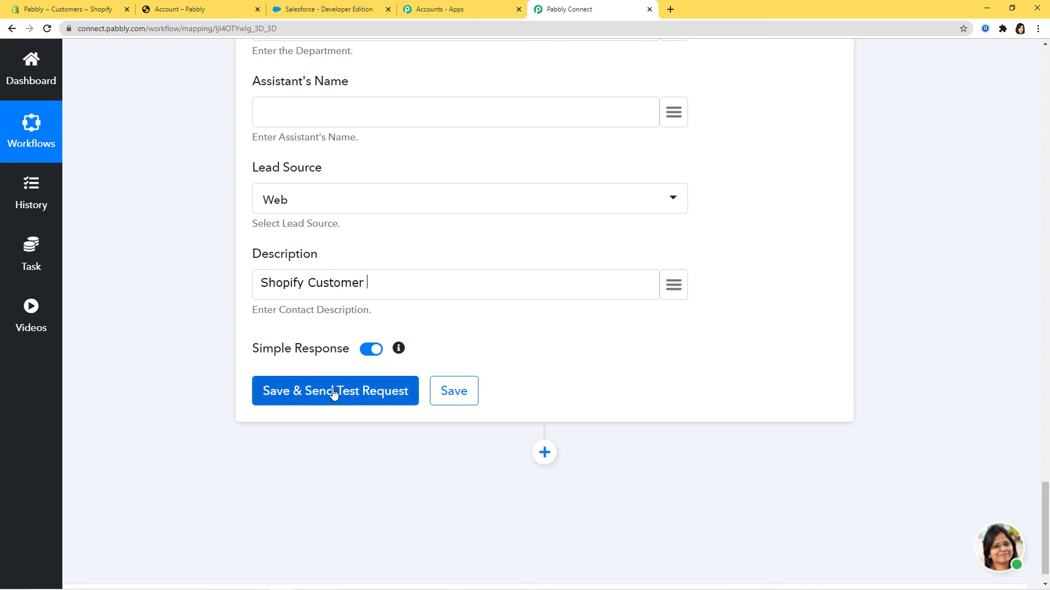
{"action": "left_click", "coordinate": [315, 392]}
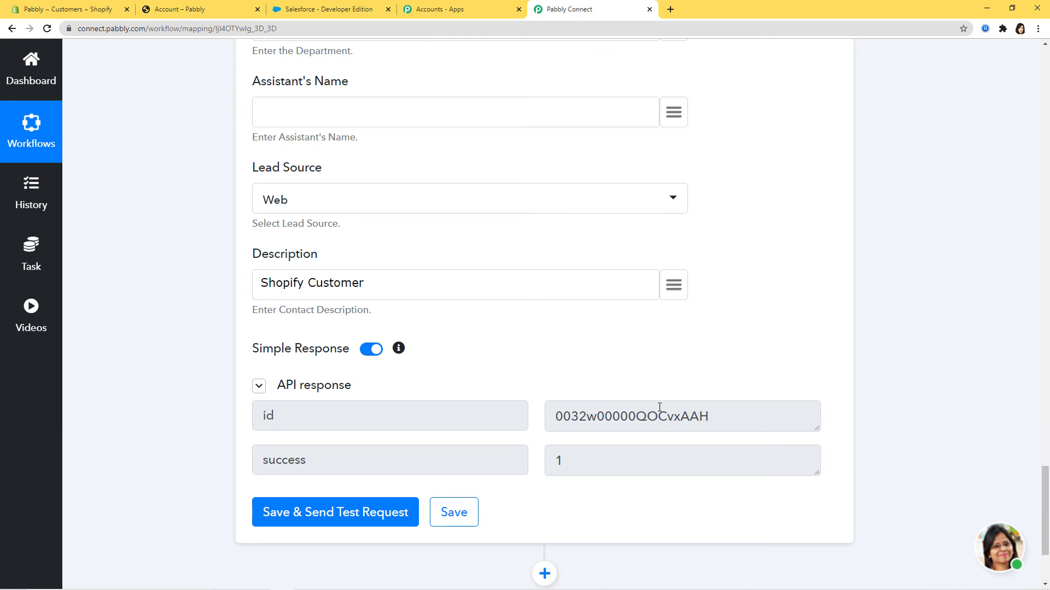
{"action": "left_click", "coordinate": [462, 512]}
Show Salesforce's Contacts list to find the new test contact at the top.
{"action": "left_click", "coordinate": [332, 11]}
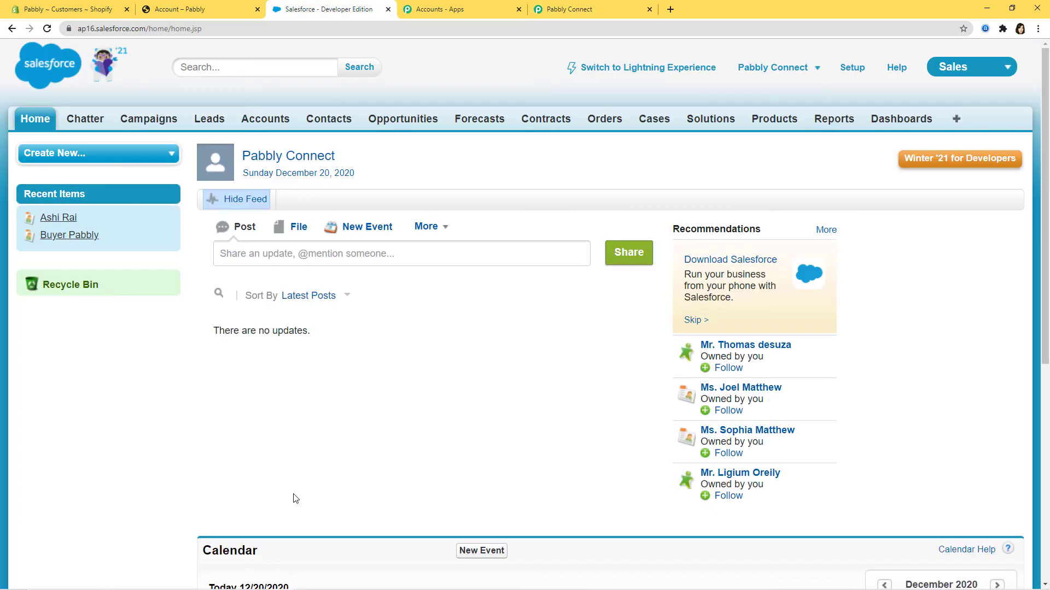
{"action": "left_click", "coordinate": [333, 125]}
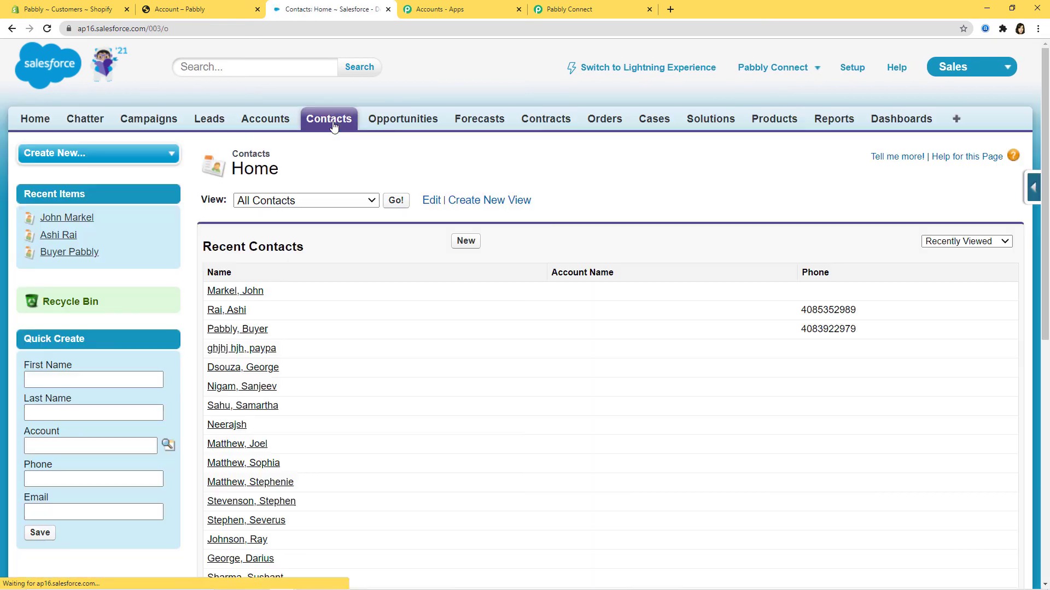
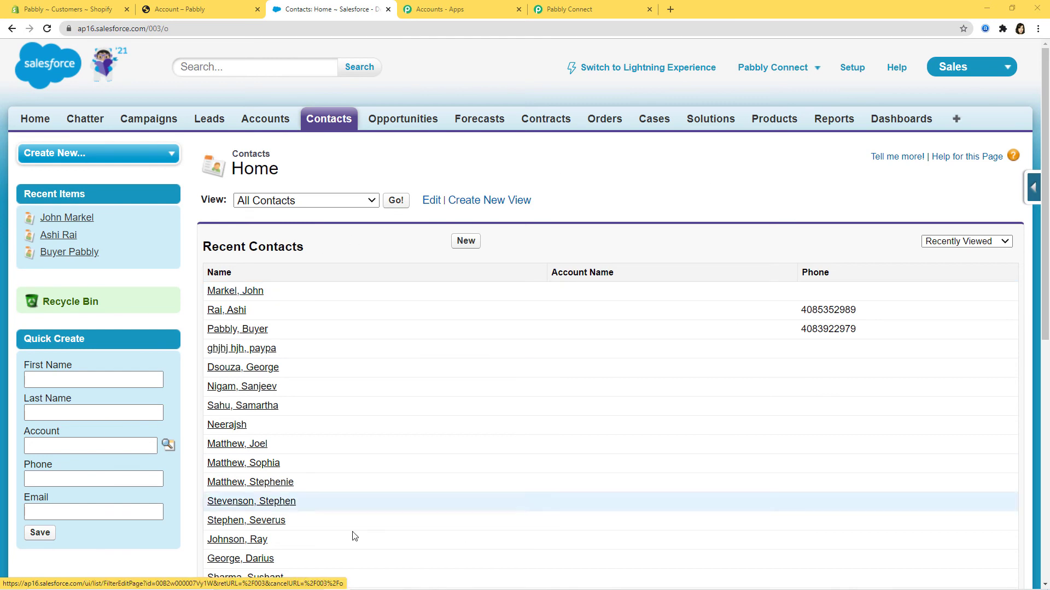
Switch to the 'Account – Pabbly' tab showing the Shopify store's customer login page.
{"action": "left_click", "coordinate": [197, 9]}
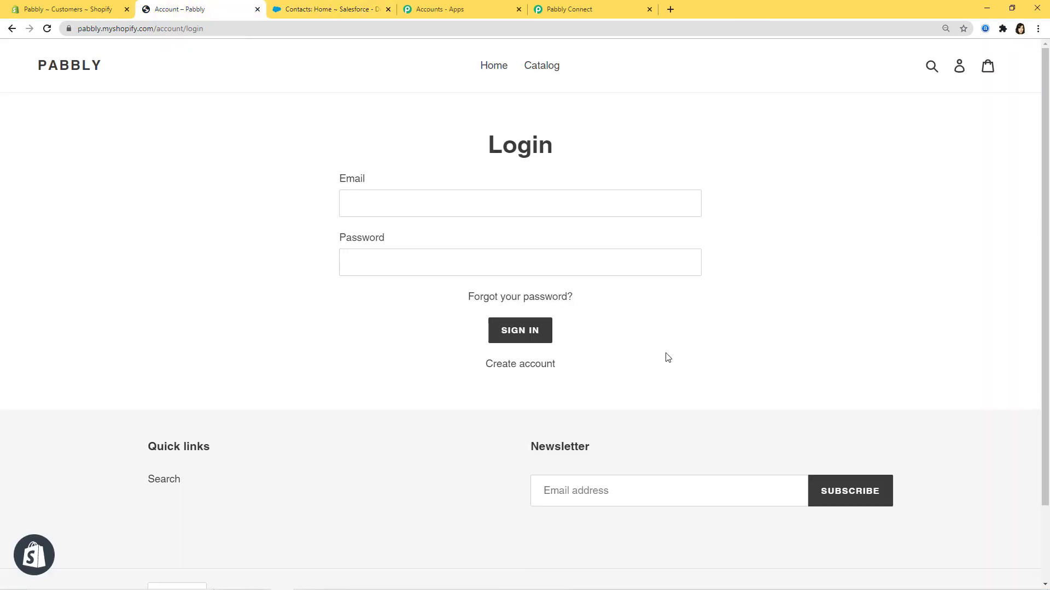
Open the store's Create Account form and enter the test customer's first and last name.
{"action": "left_click", "coordinate": [522, 365]}
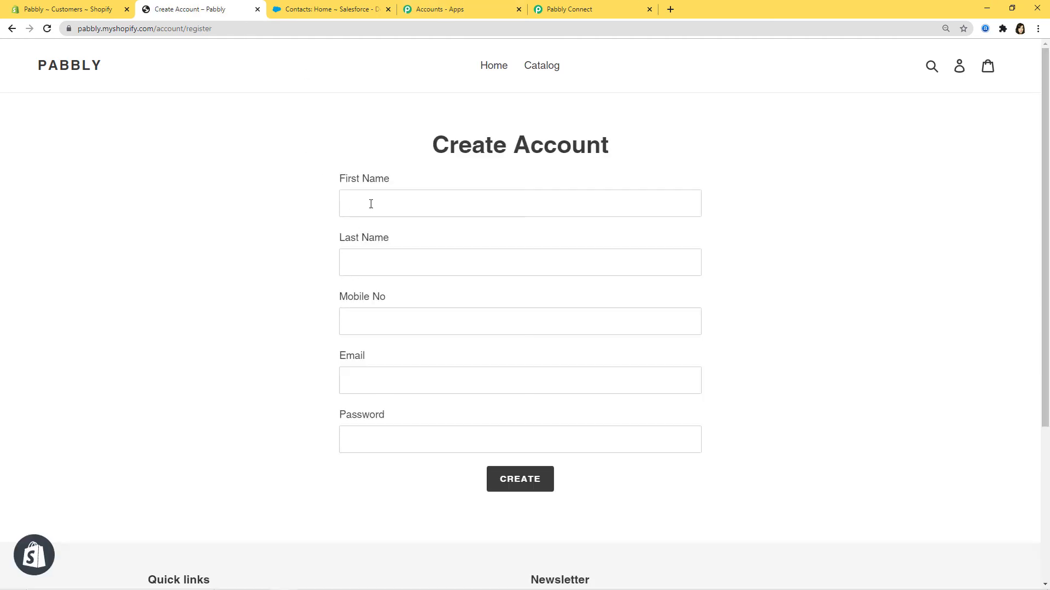
{"action": "left_click", "coordinate": [371, 204]}
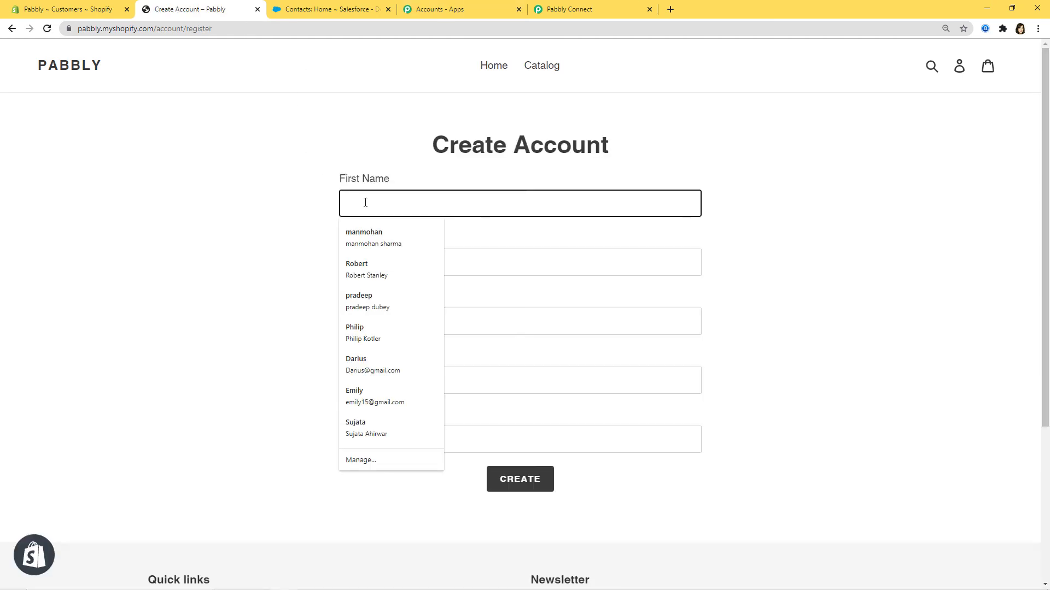
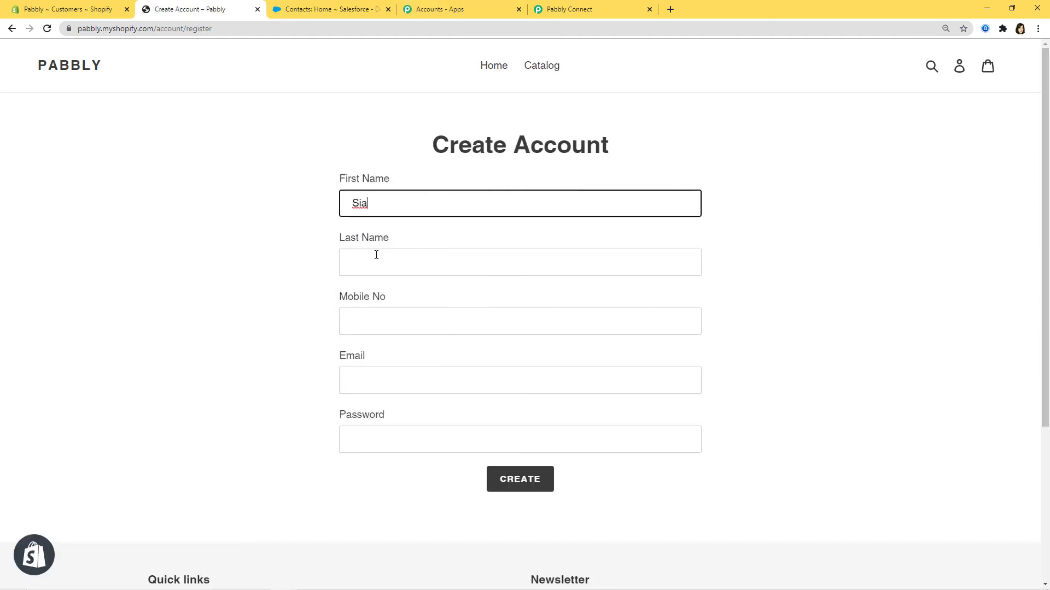
{"action": "left_click", "coordinate": [376, 256]}
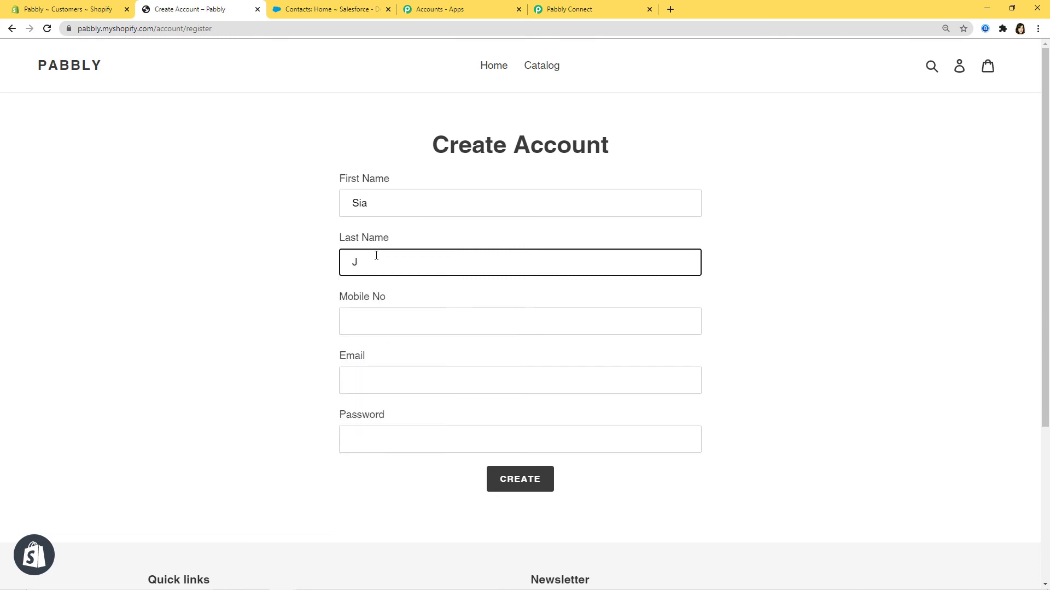
Enter the test customer's mobile number, e-mail address and account password.
{"action": "left_click", "coordinate": [407, 310]}
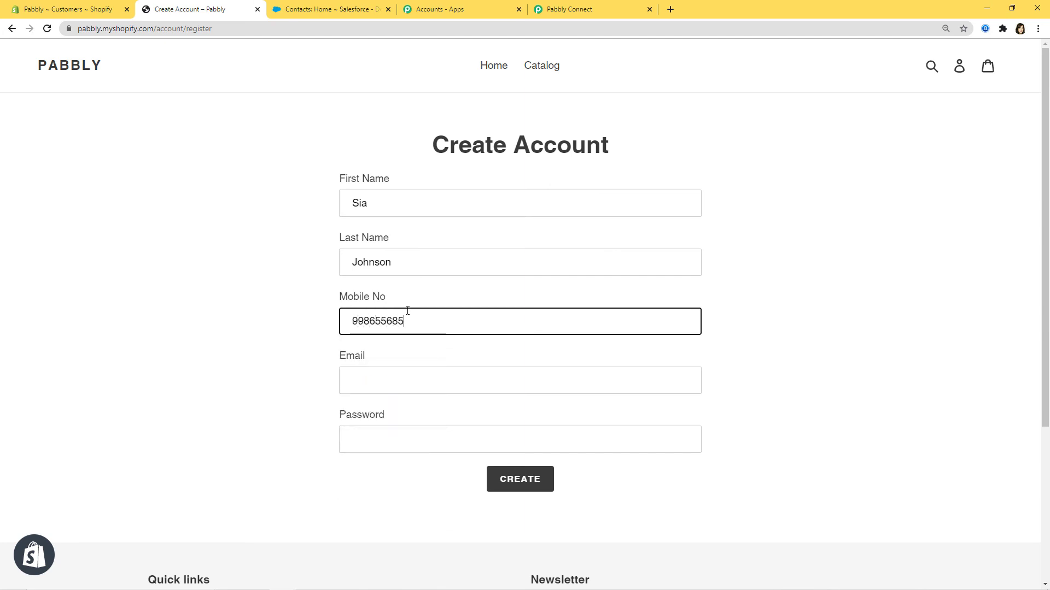
{"action": "left_click", "coordinate": [412, 382]}
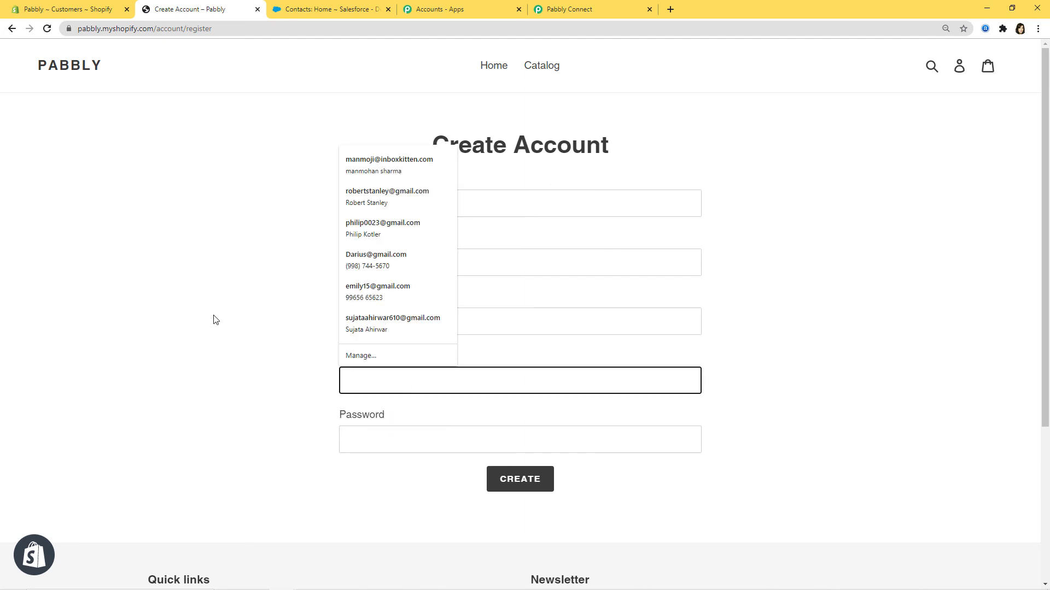
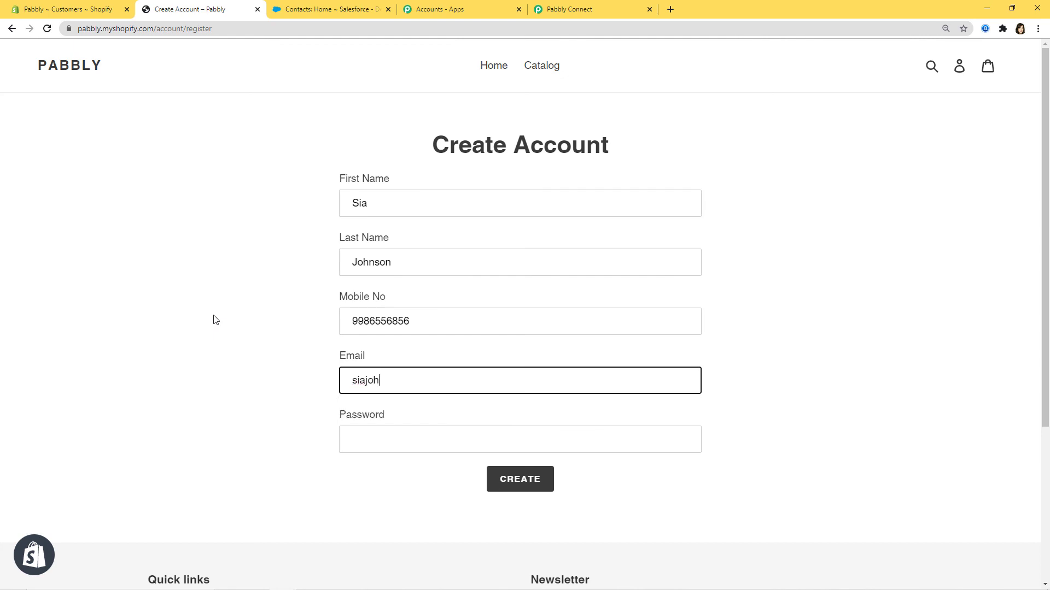
{"action": "left_click", "coordinate": [351, 438]}
Submit the new account and pass the reCAPTCHA by selecting the three tractor images.
{"action": "left_click", "coordinate": [507, 482]}
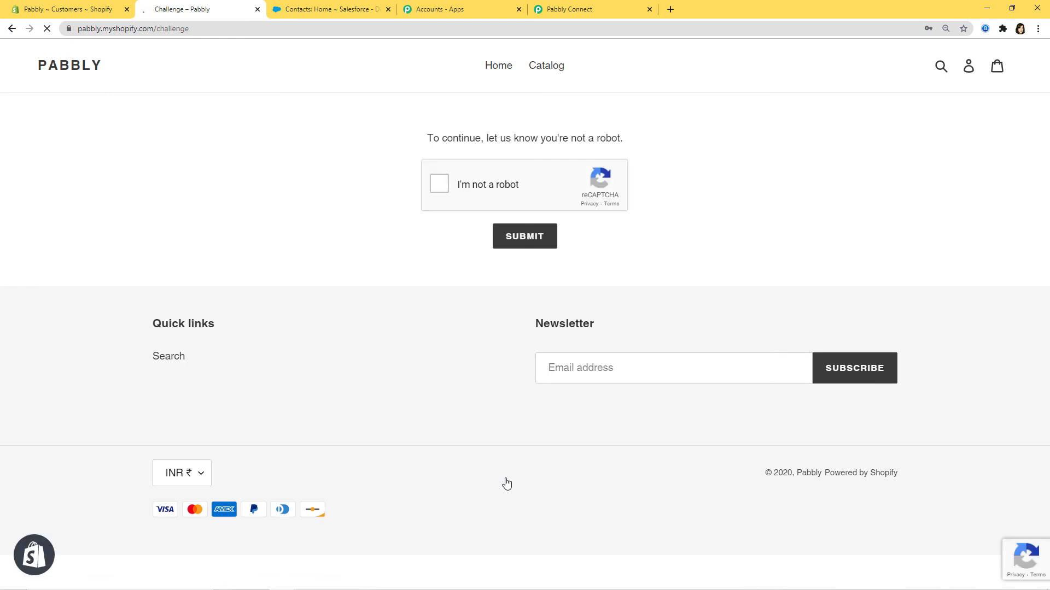
{"action": "left_click", "coordinate": [449, 181]}
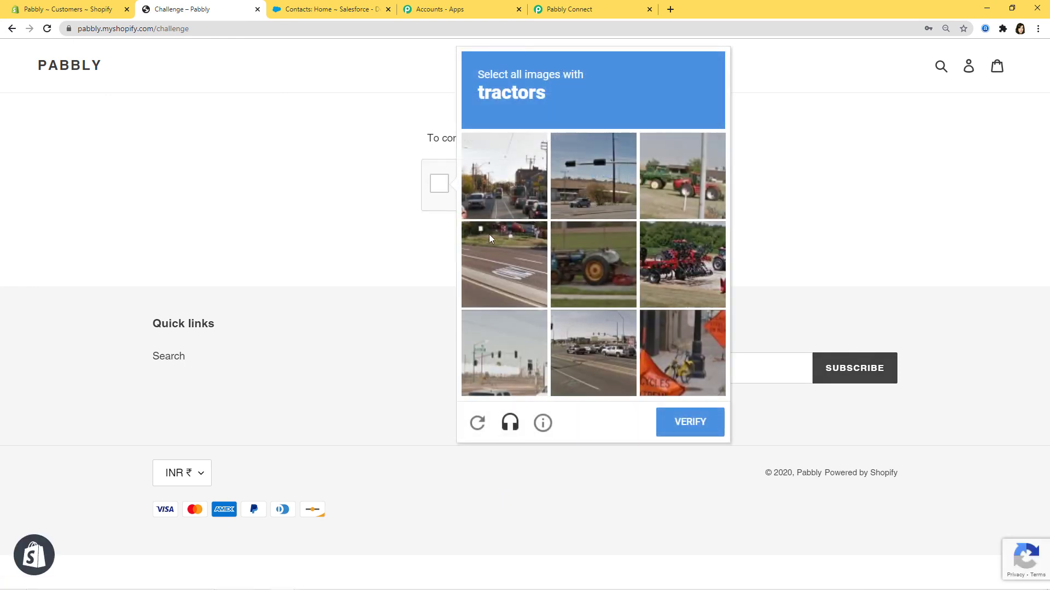
{"action": "left_click", "coordinate": [590, 265]}
{"action": "left_click", "coordinate": [684, 186]}
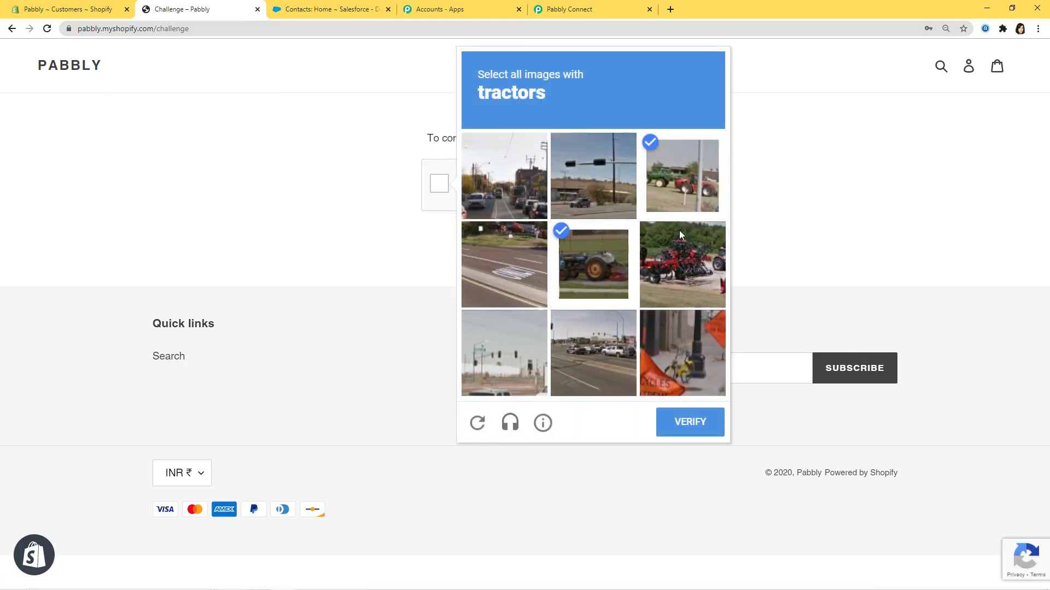
{"action": "left_click", "coordinate": [678, 269]}
{"action": "left_click", "coordinate": [690, 414]}
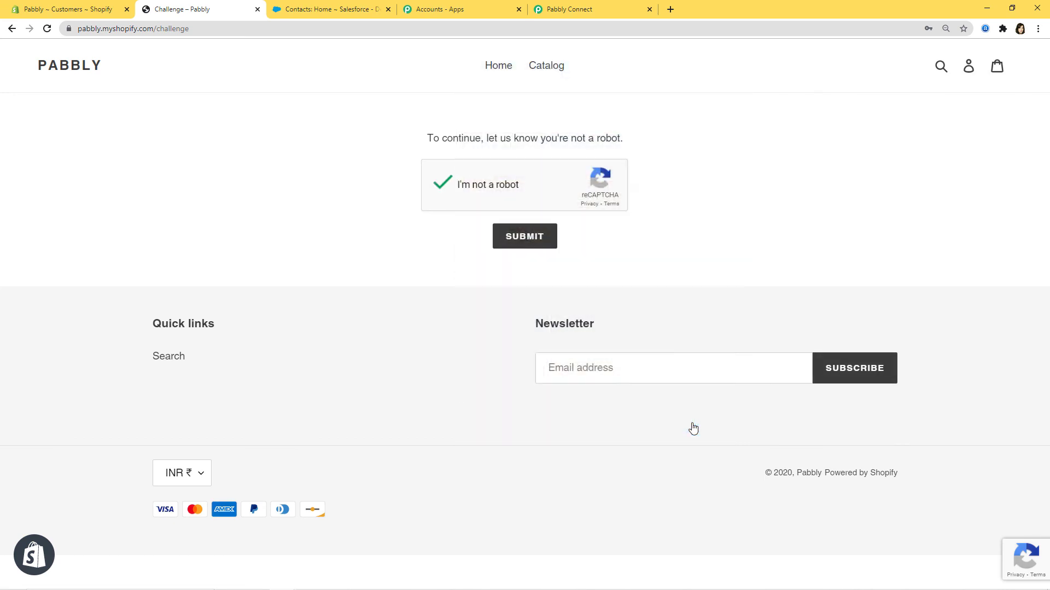
{"action": "left_click", "coordinate": [526, 243]}
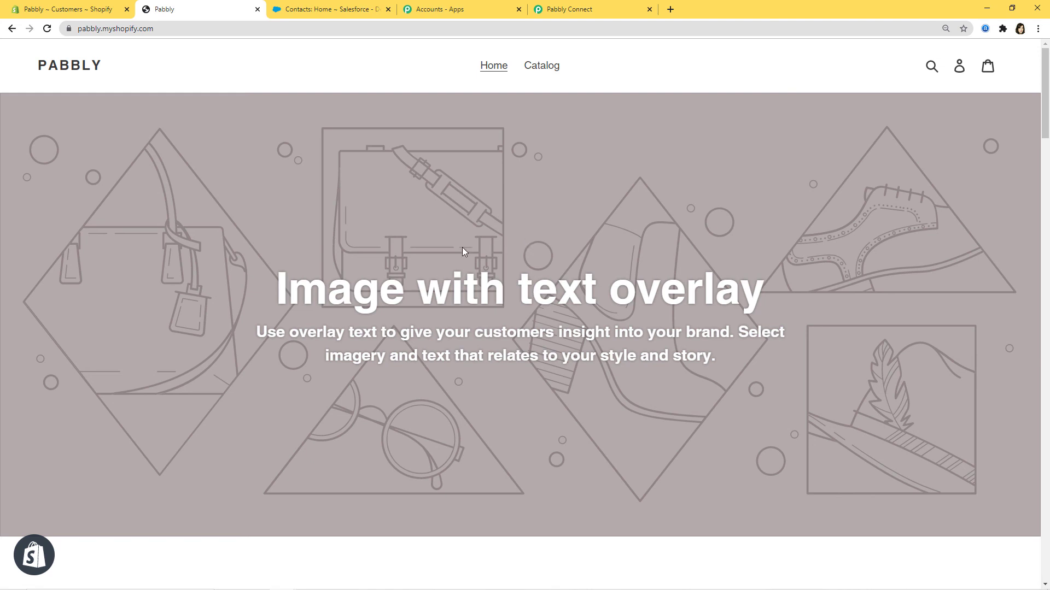
Check Salesforce Recent Contacts for the new test customer, then return to Pabbly Connect.
{"action": "left_click", "coordinate": [300, 10]}
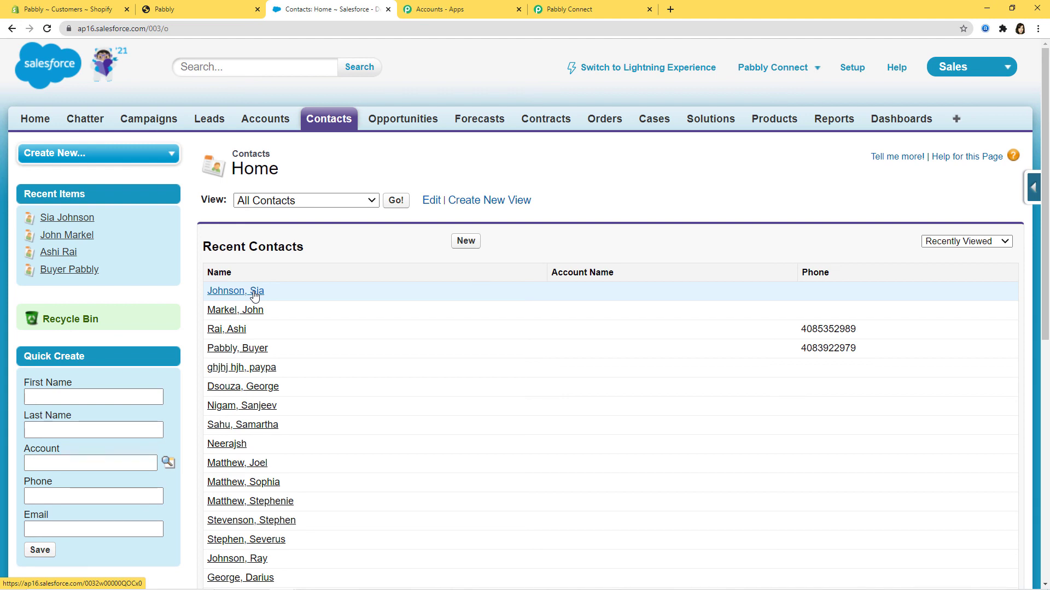
{"action": "left_click", "coordinate": [565, 15]}
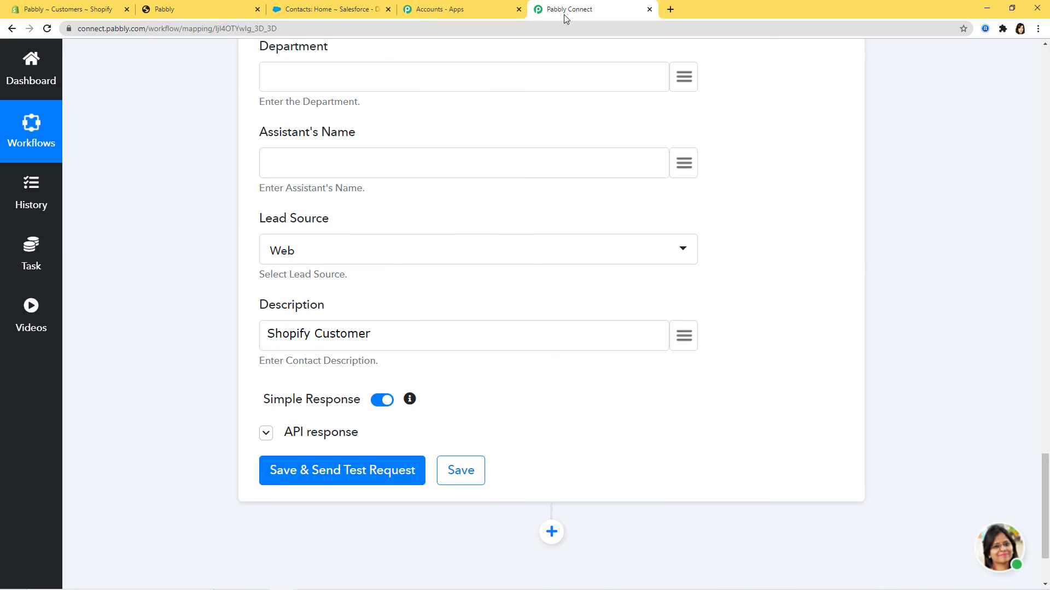
Collapse the Shopify New Customer trigger panel to show the whole workflow.
{"action": "scroll", "coordinate": [924, 394], "scroll_direction": "up", "scroll_amount": 15}
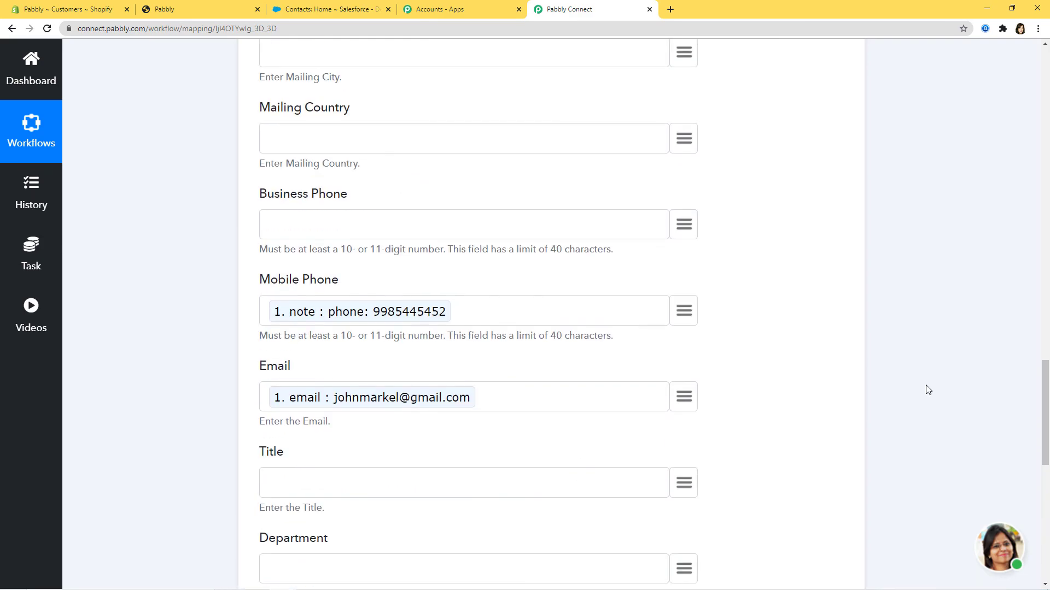
{"action": "scroll", "coordinate": [928, 388], "scroll_direction": "up", "scroll_amount": 14}
{"action": "scroll", "coordinate": [912, 319], "scroll_direction": "up", "scroll_amount": 4}
{"action": "scroll", "coordinate": [998, 325], "scroll_direction": "up", "scroll_amount": 5}
{"action": "left_click", "coordinate": [736, 275]}
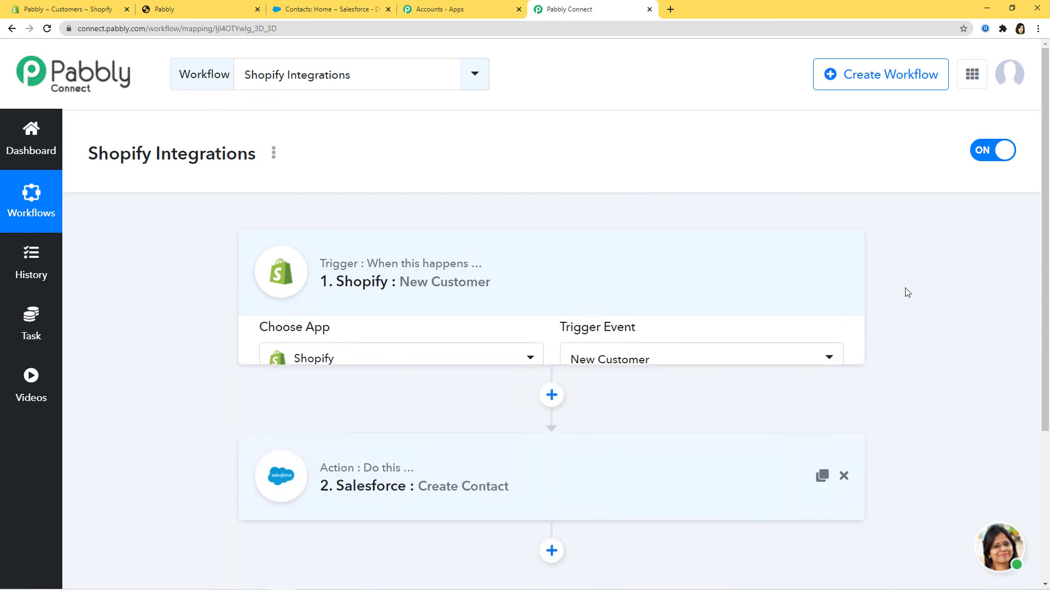
{"action": "scroll", "coordinate": [929, 312], "scroll_direction": "down", "scroll_amount": 1}
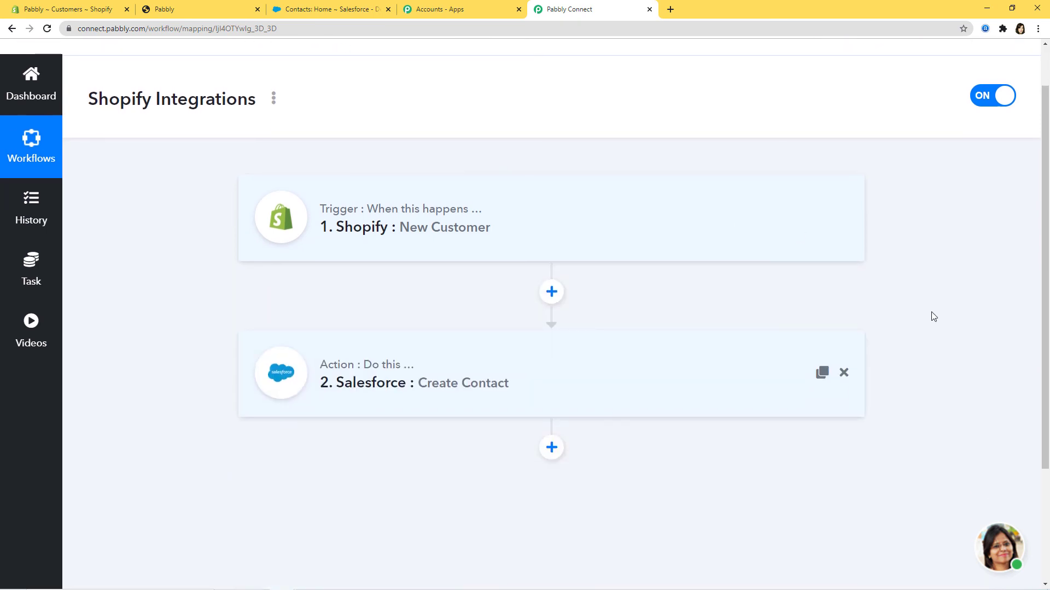